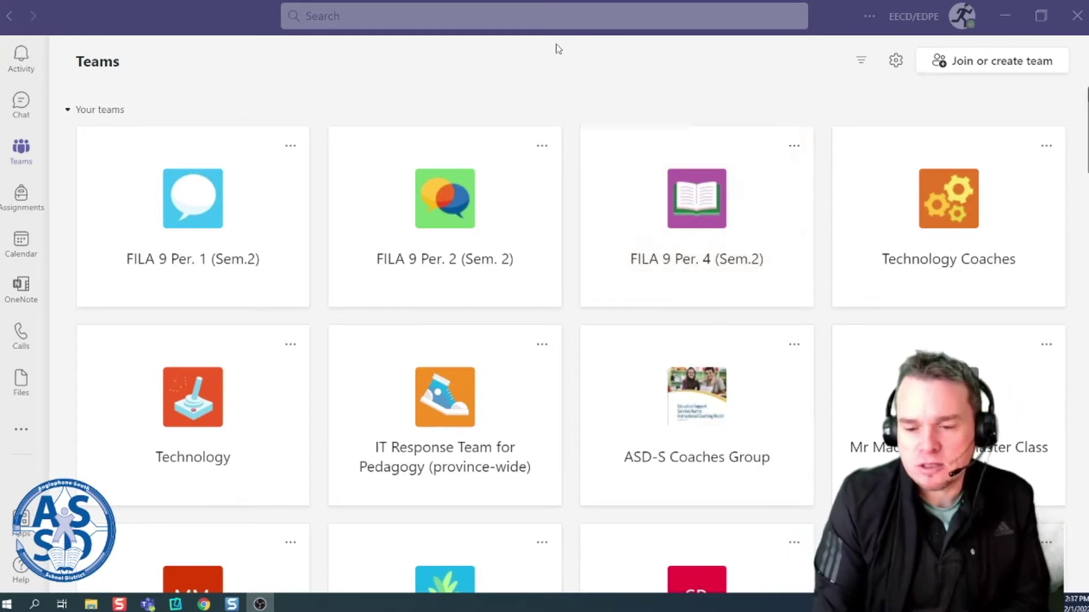
- View the General channel's files in the FILA 9 Per. 1 (Sem.2) team and return to the team overview
click(212, 180)
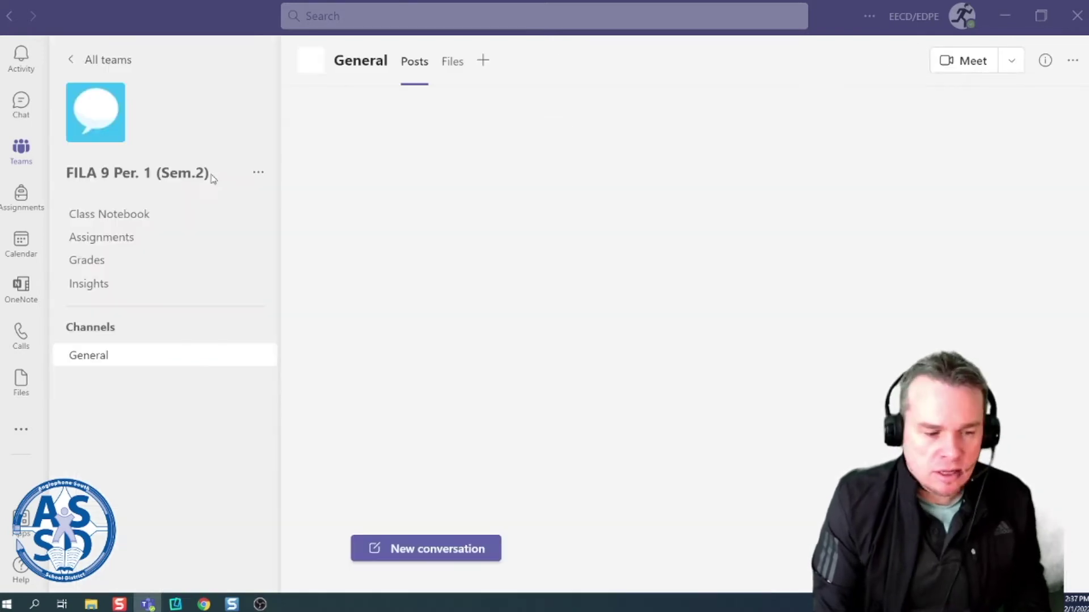
click(452, 67)
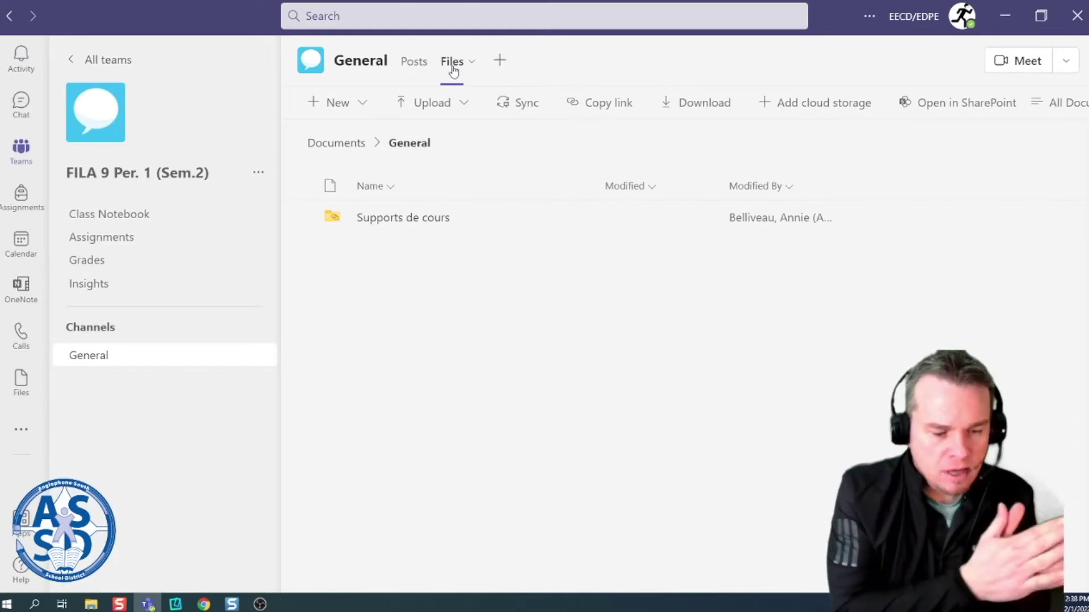
click(86, 59)
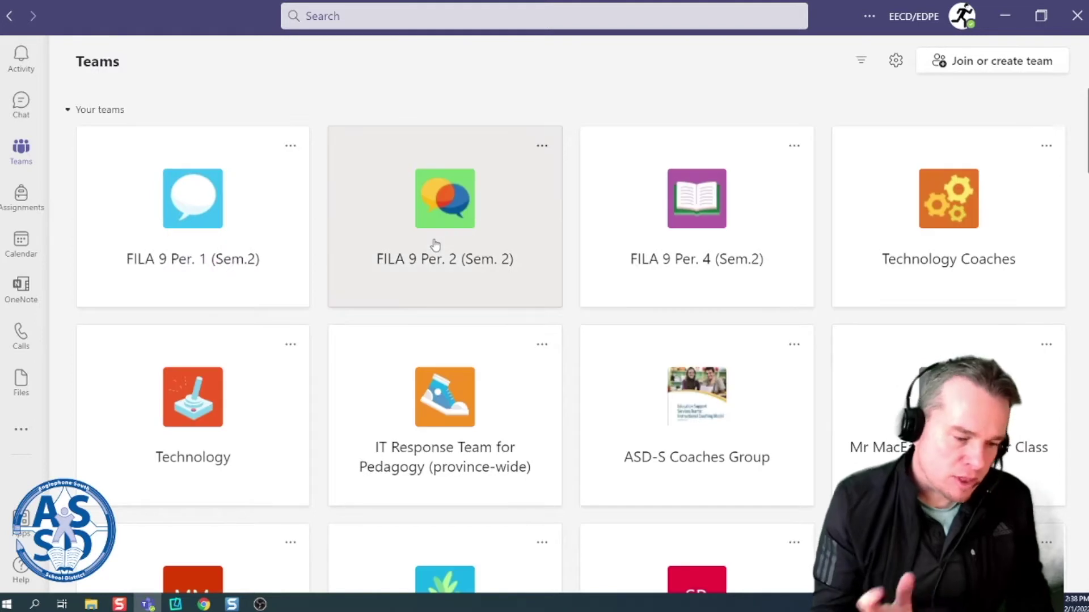
- Open the Supports de cours folder from the FILA 9 Per. 1 (Sem.2) team's files in SharePoint
click(230, 233)
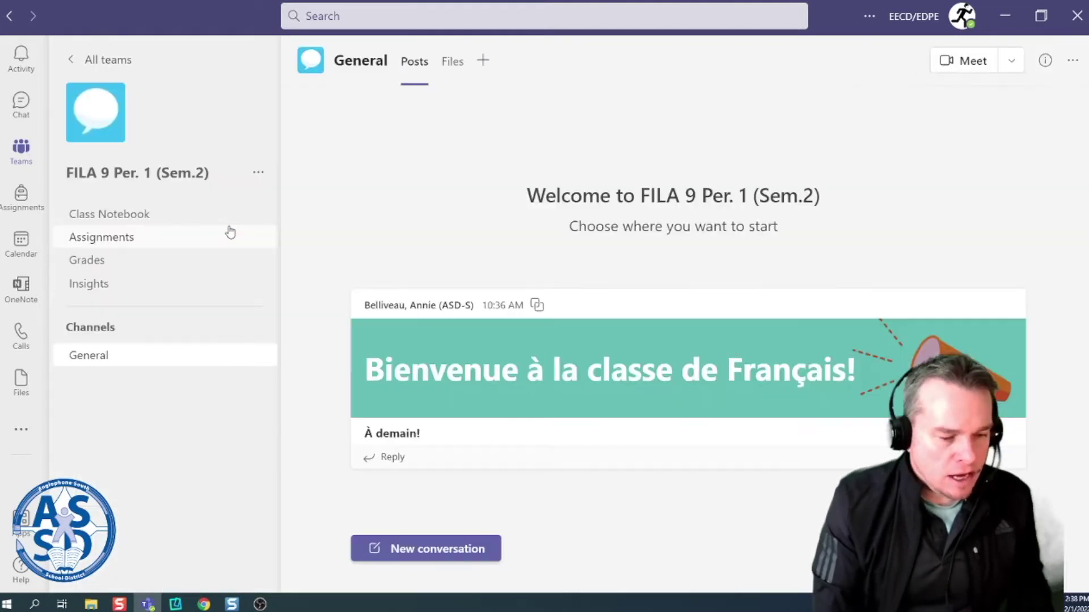
click(453, 63)
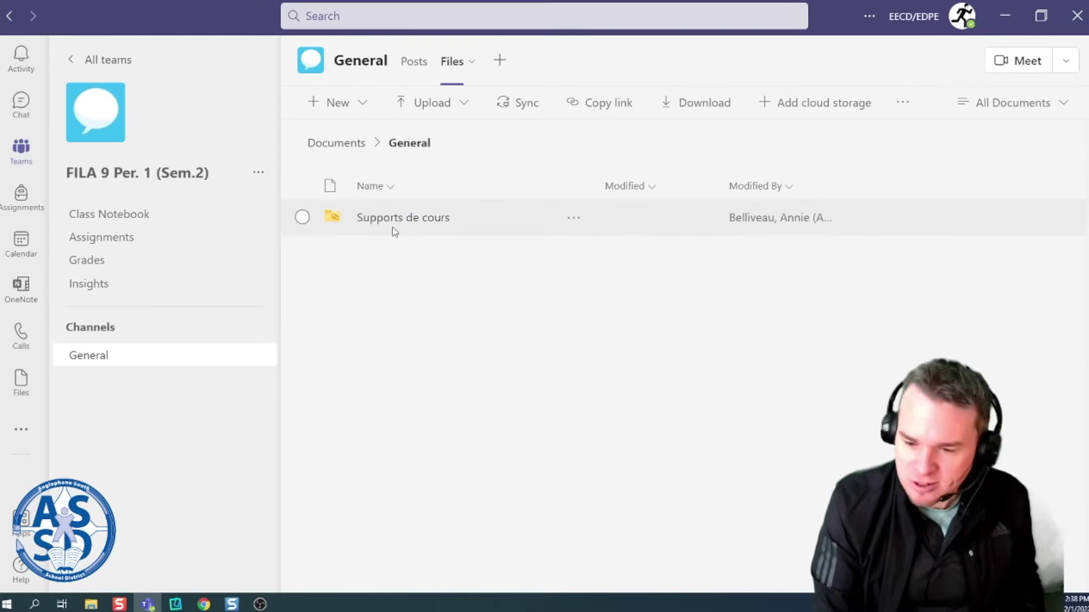
click(434, 220)
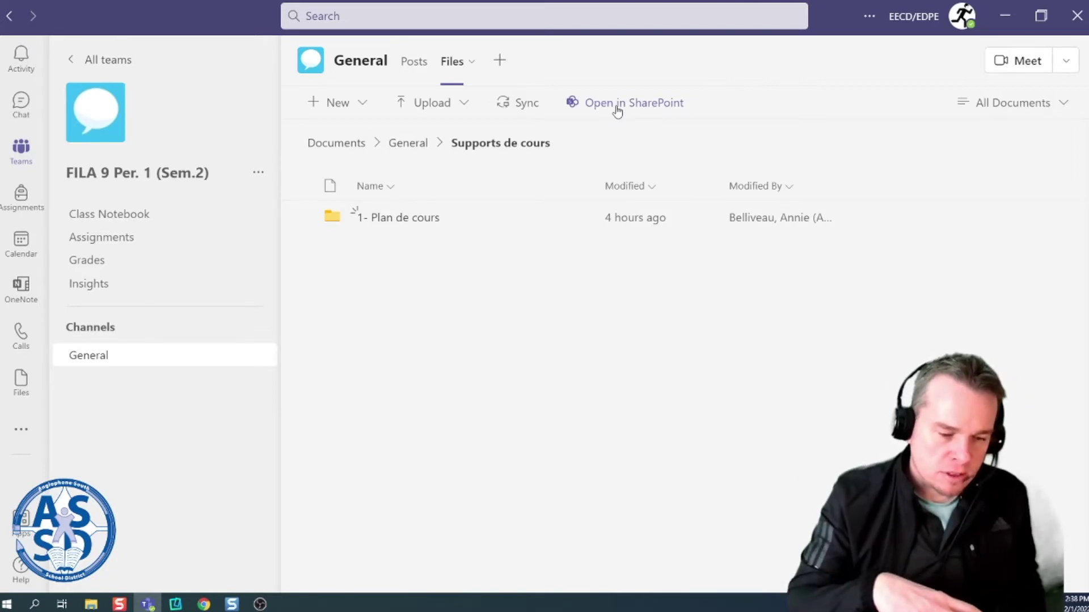
click(617, 112)
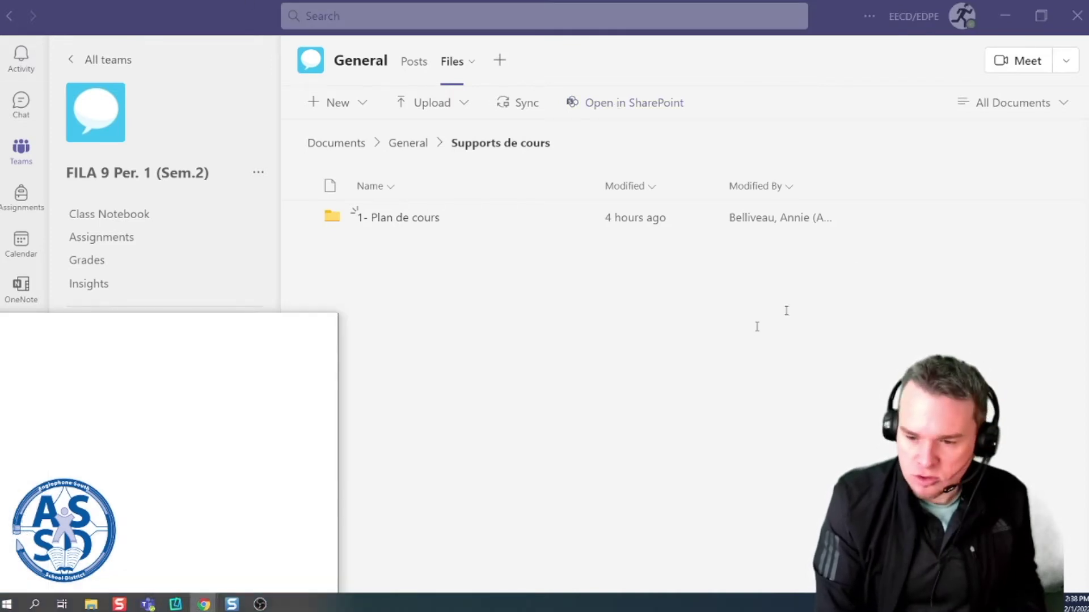
drag(1086, 5, 881, 1)
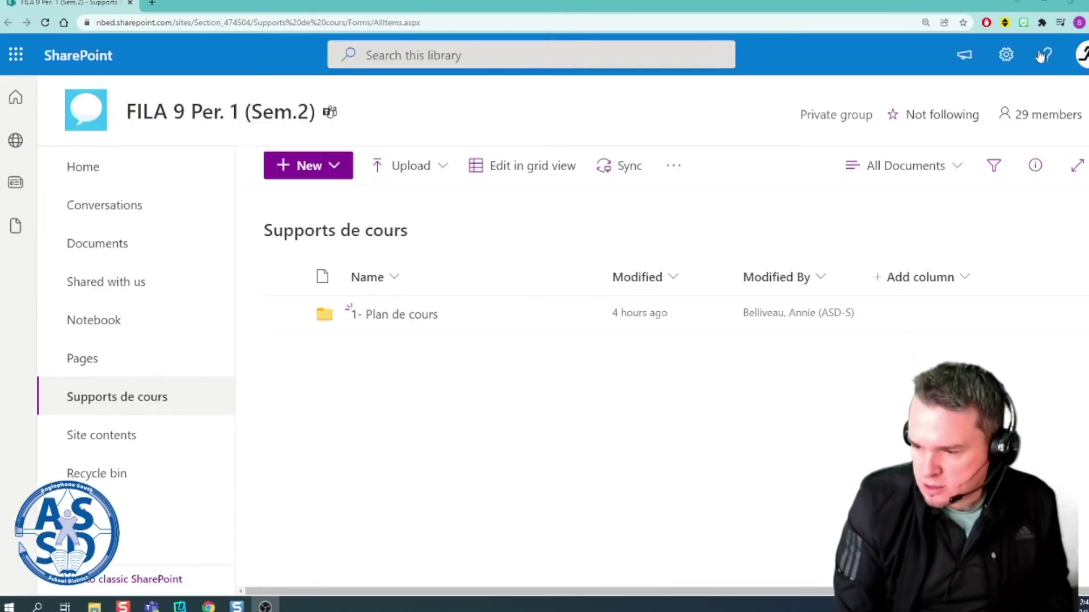
- Go through the site's advanced permissions settings to the unique permissions of the Supports de cours library
click(1009, 62)
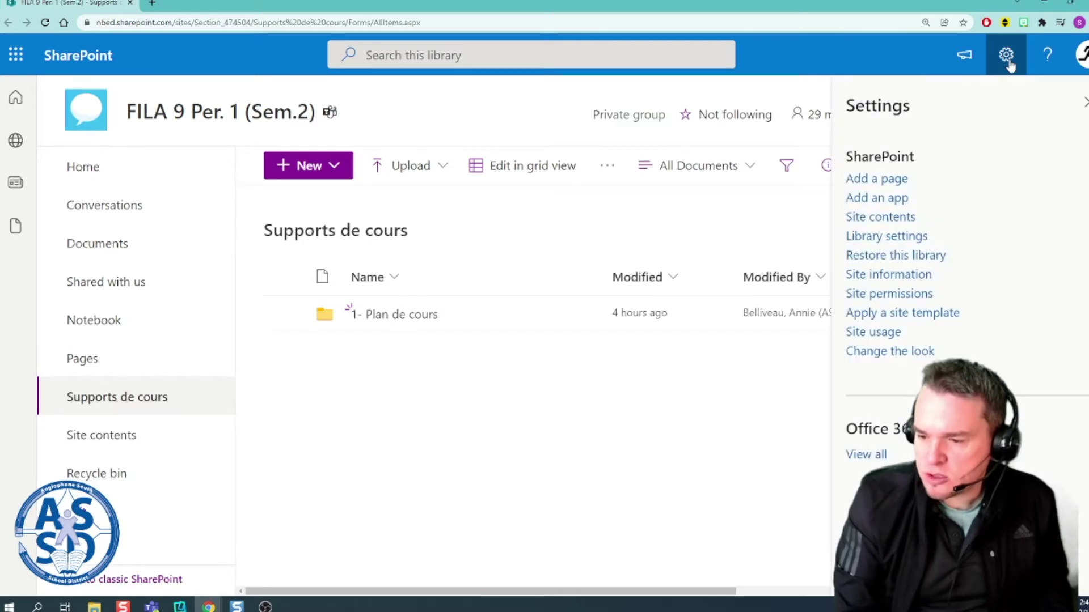
click(894, 295)
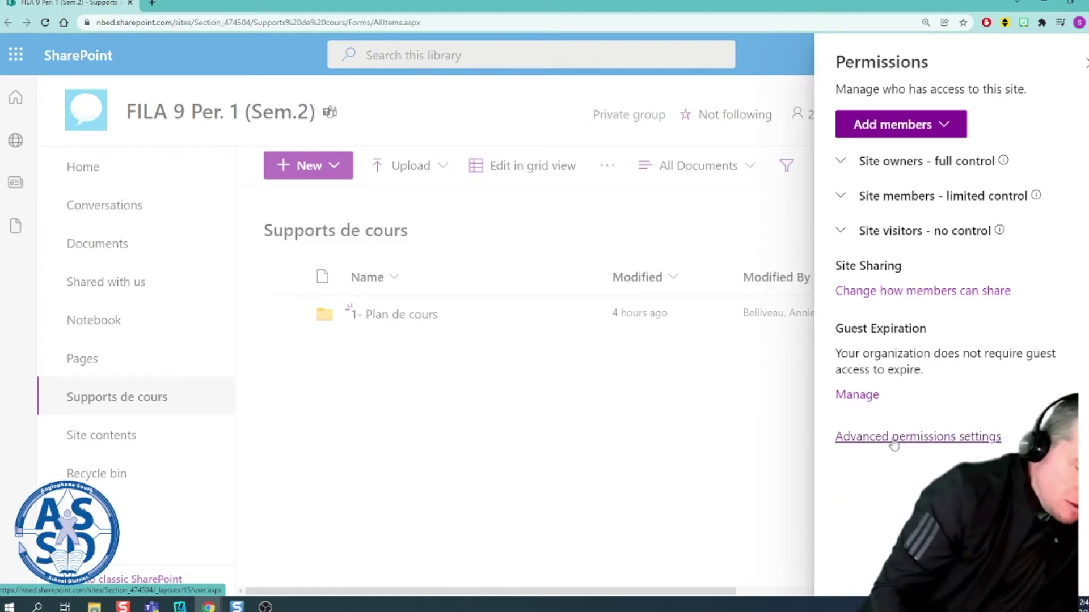
click(894, 438)
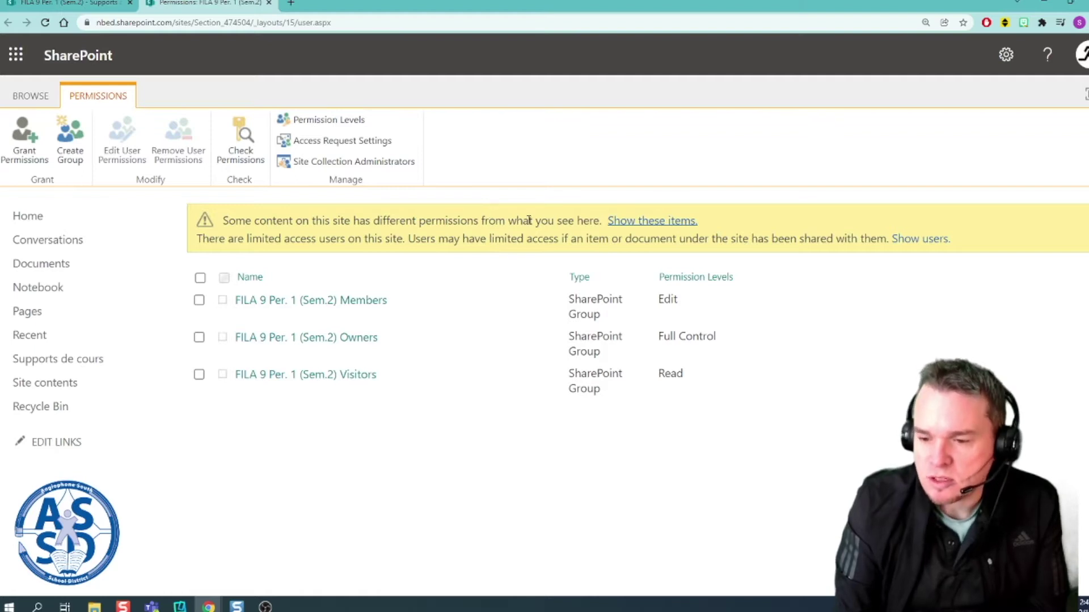
click(648, 222)
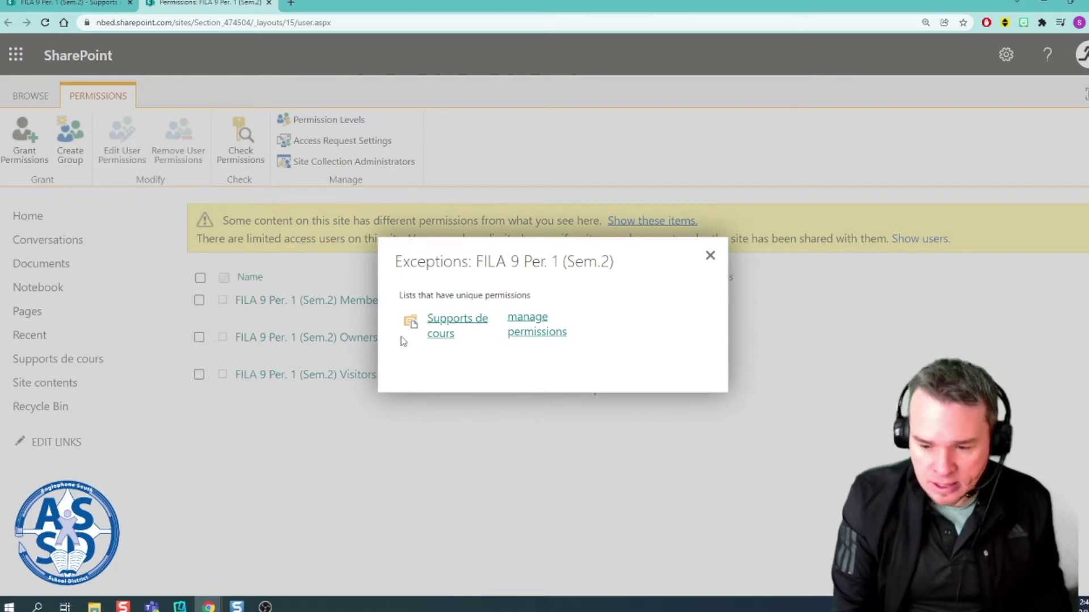
click(526, 327)
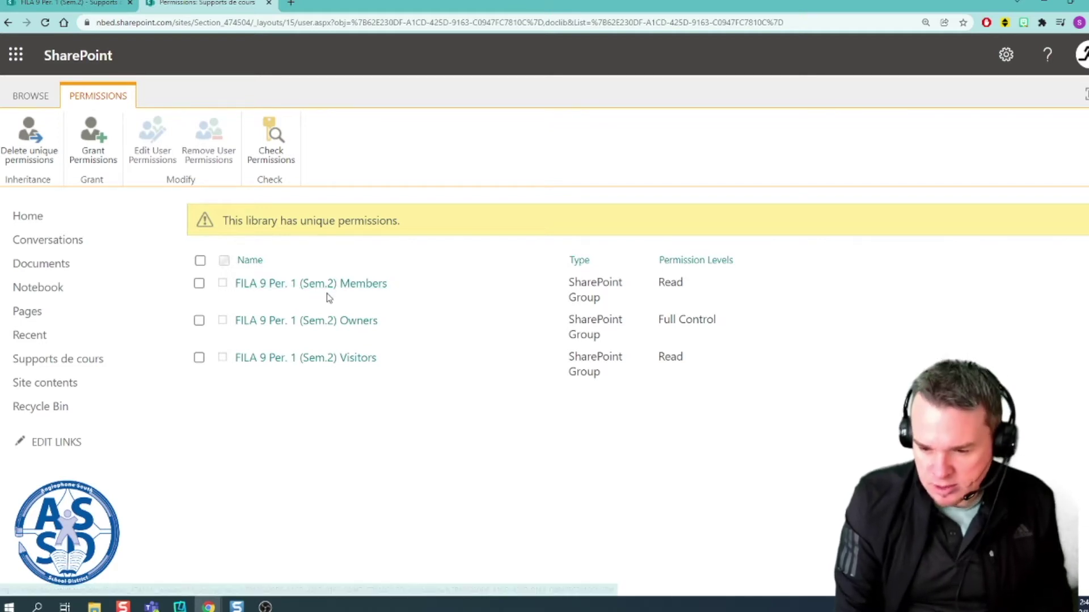
- Start granting permissions on the Supports de cours library and search the invitees for "FILA 9 Per"
click(98, 146)
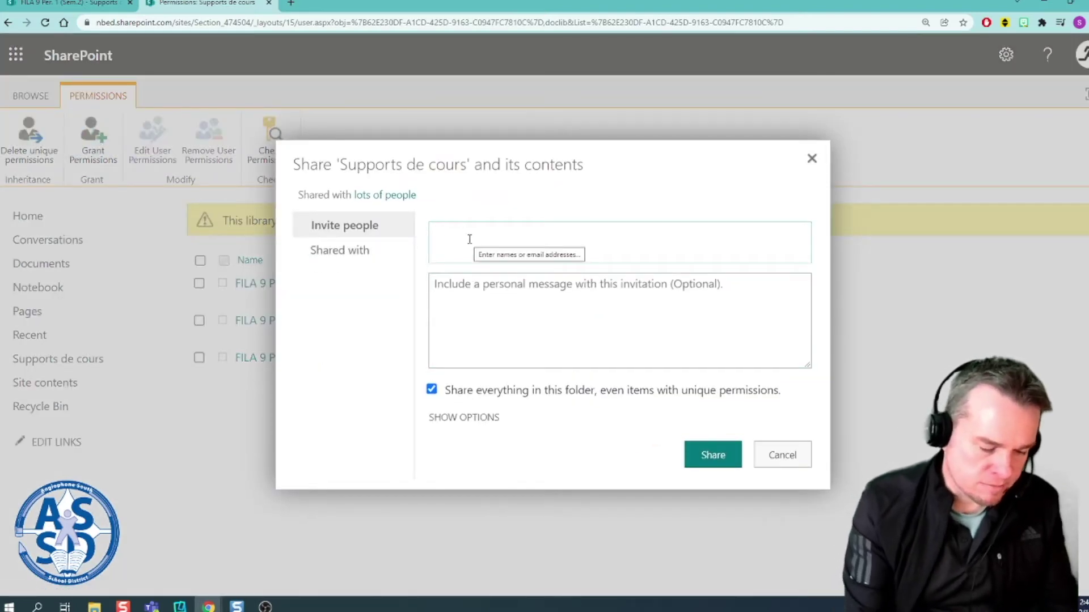
text(Fila)
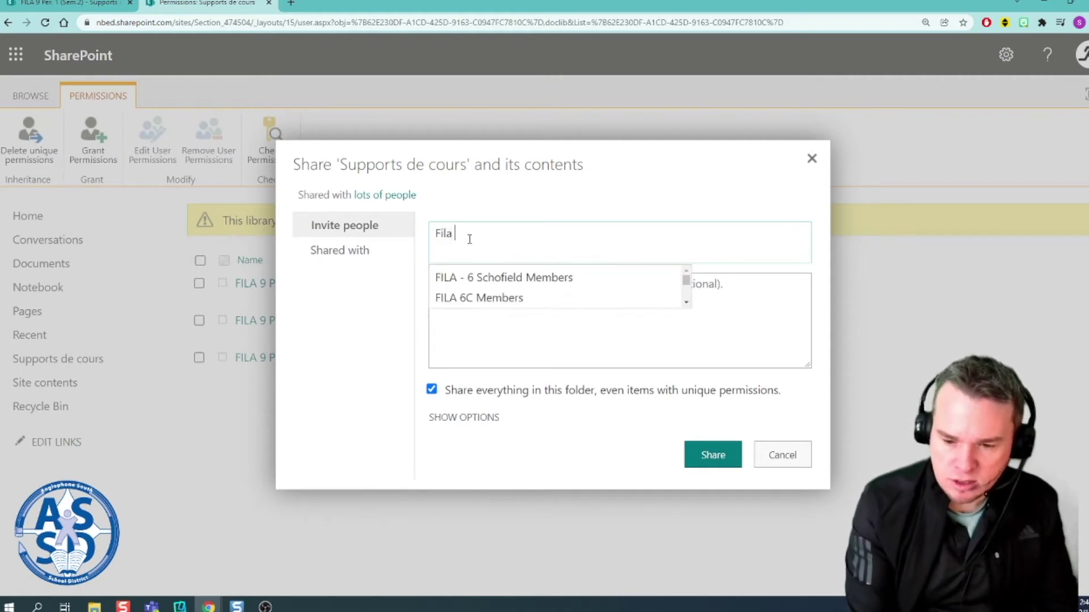
key(BackSpace)
key(BackSpace)
key(BackSpace)
key(BackSpace)
text(ILA)
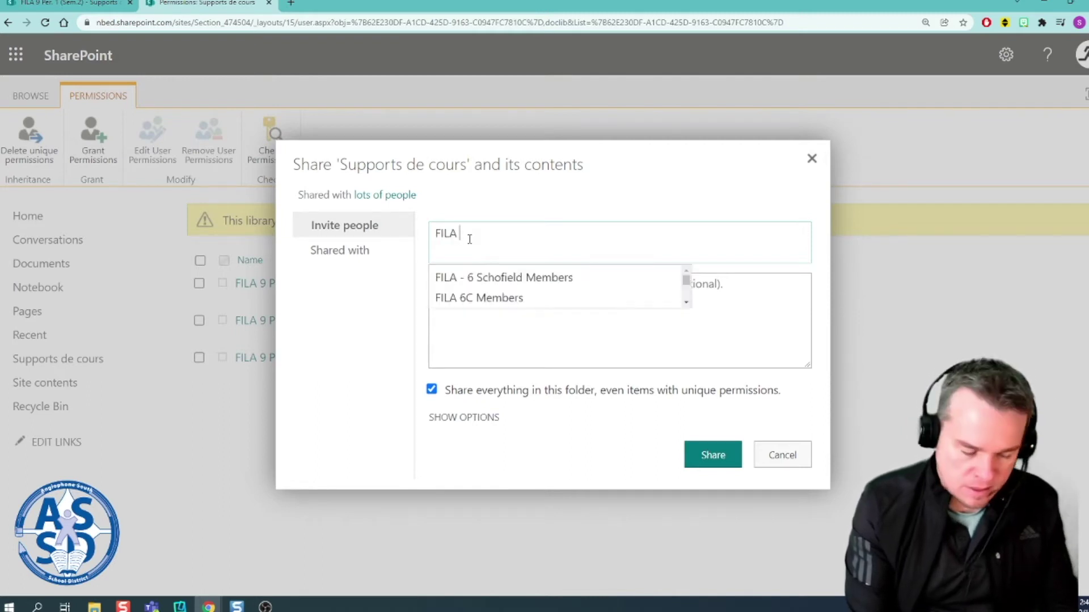
text( 9)
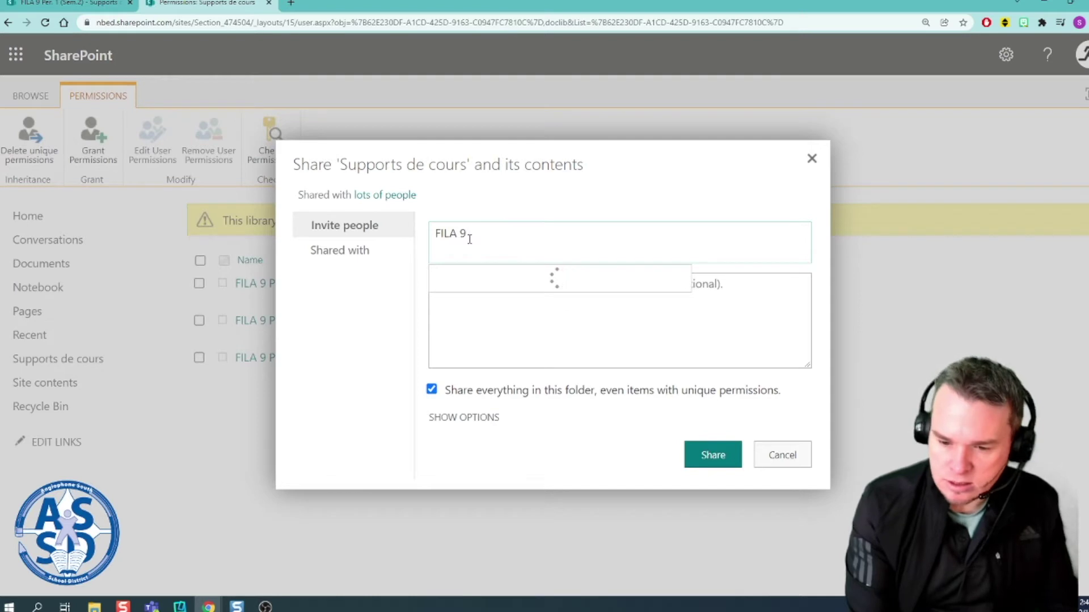
text( Per)
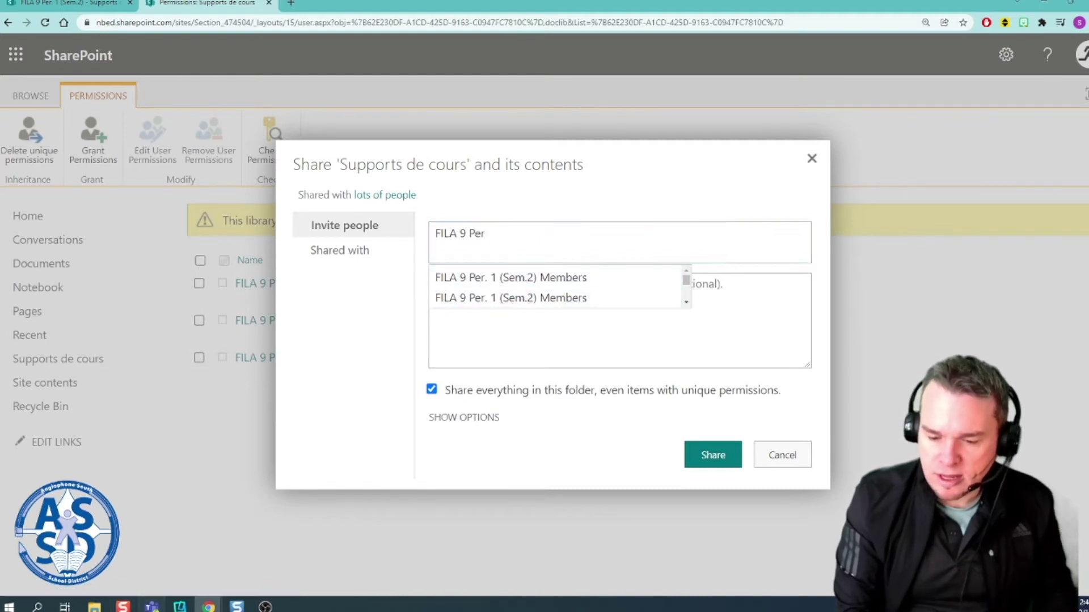
- Switch to Teams to check the exact names of the other FILA 9 classes, and return to the sharing dialog
click(151, 606)
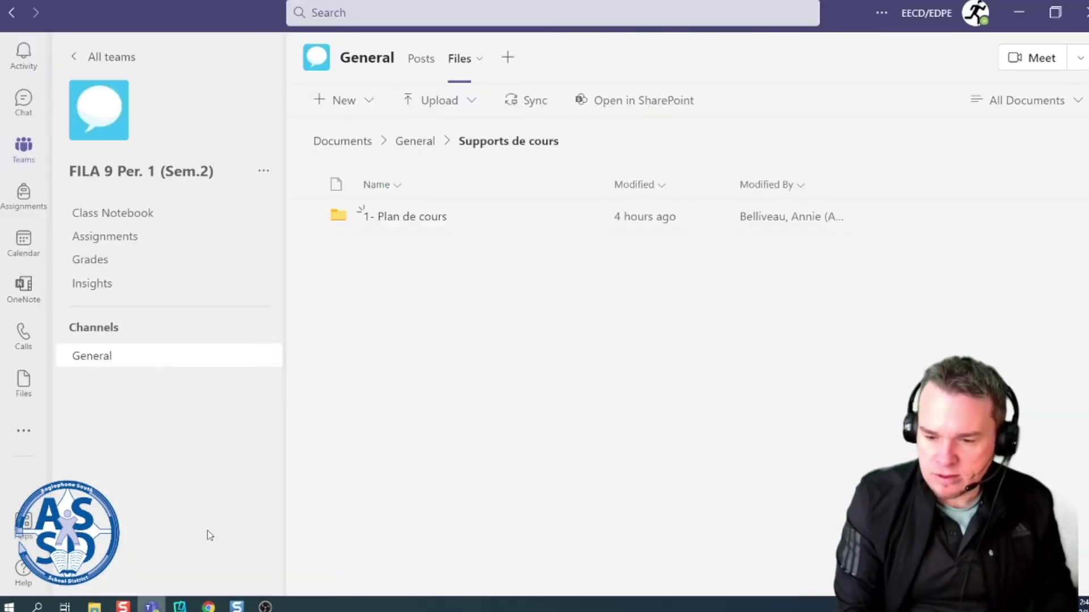
click(120, 58)
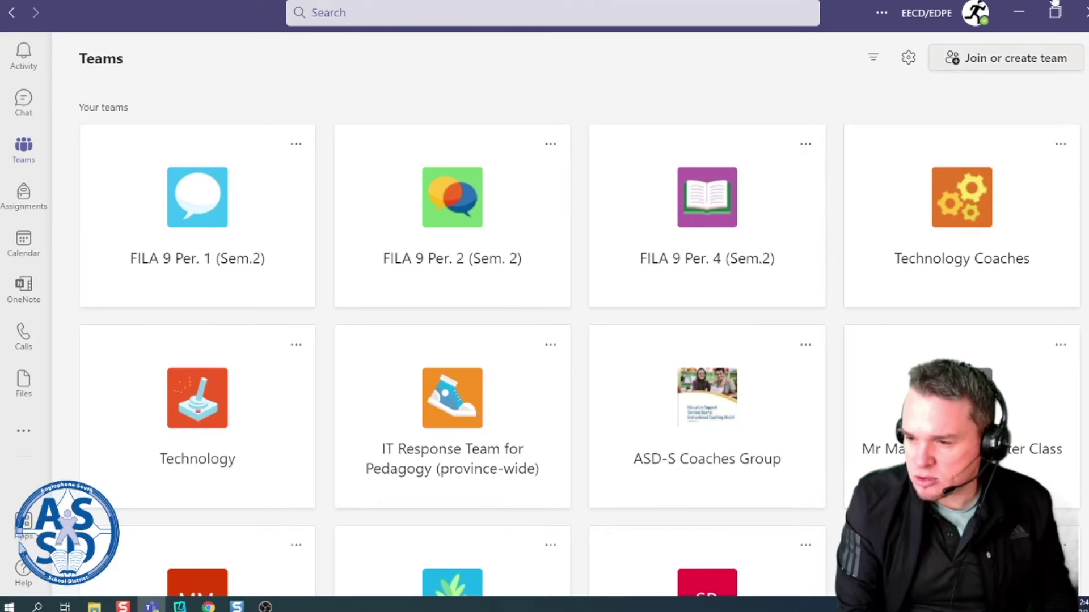
click(1019, 12)
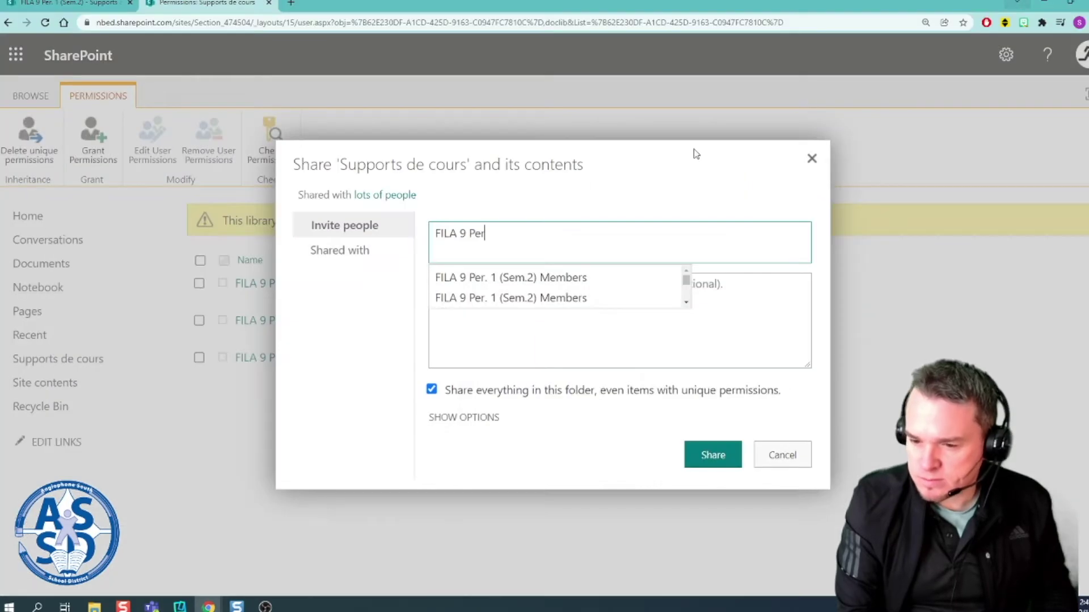
- Add the groups FILA 9 Per. 2 (Sem. 2) Members and FILA 9 Per. 4 (Sem.2) Members as invitees
click(504, 233)
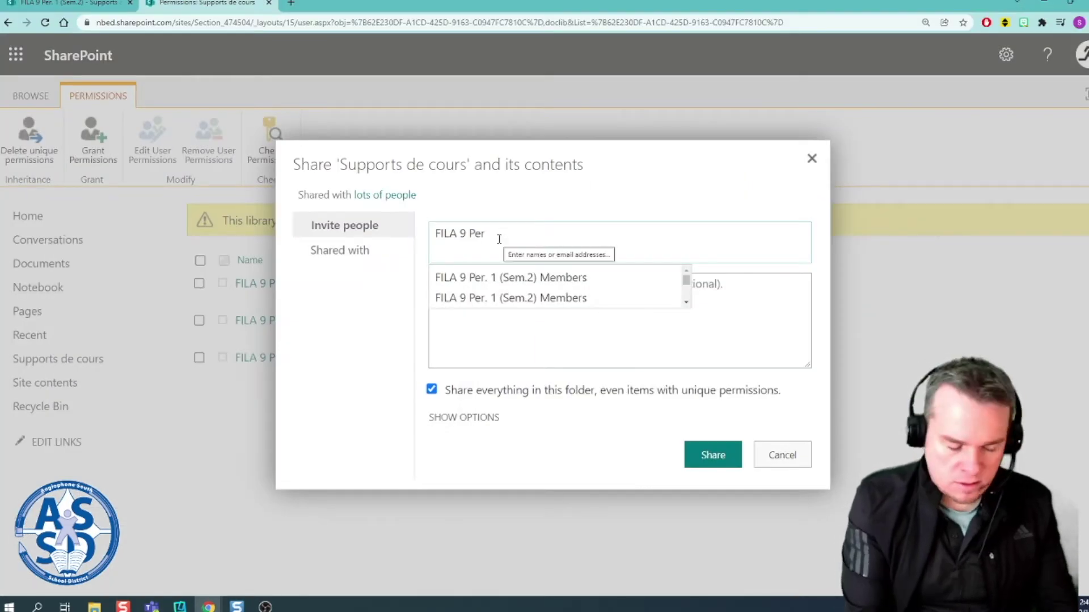
text(. 2)
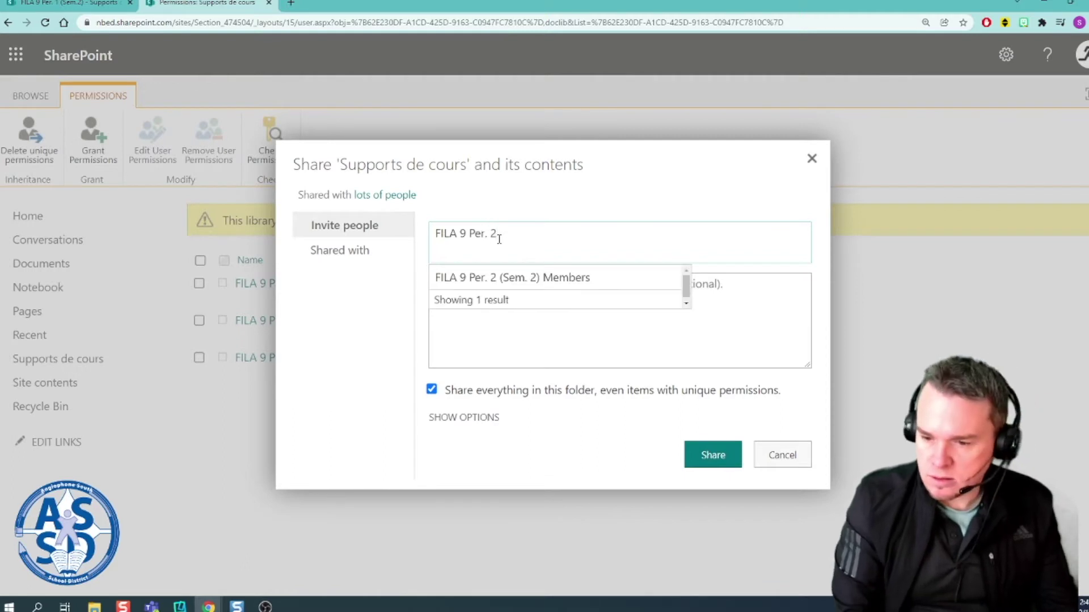
click(543, 278)
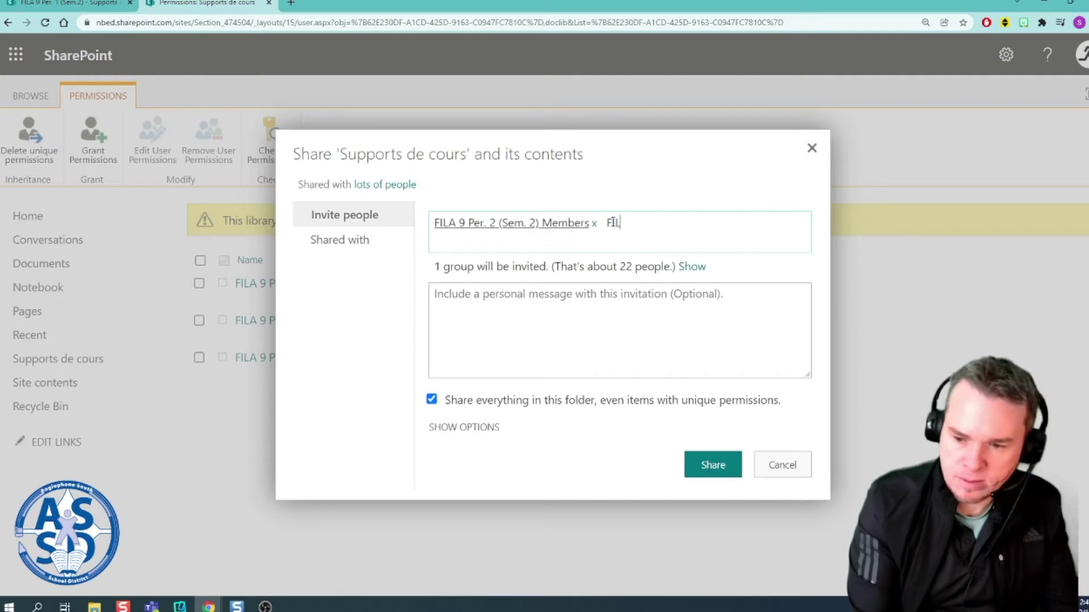
text(FILA)
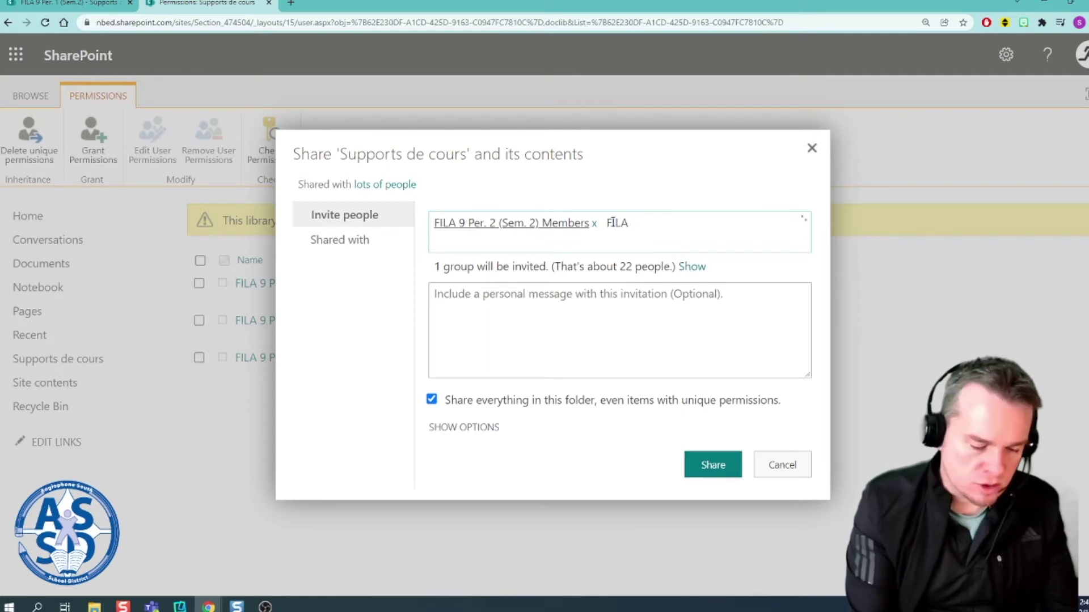
text( 9 Per)
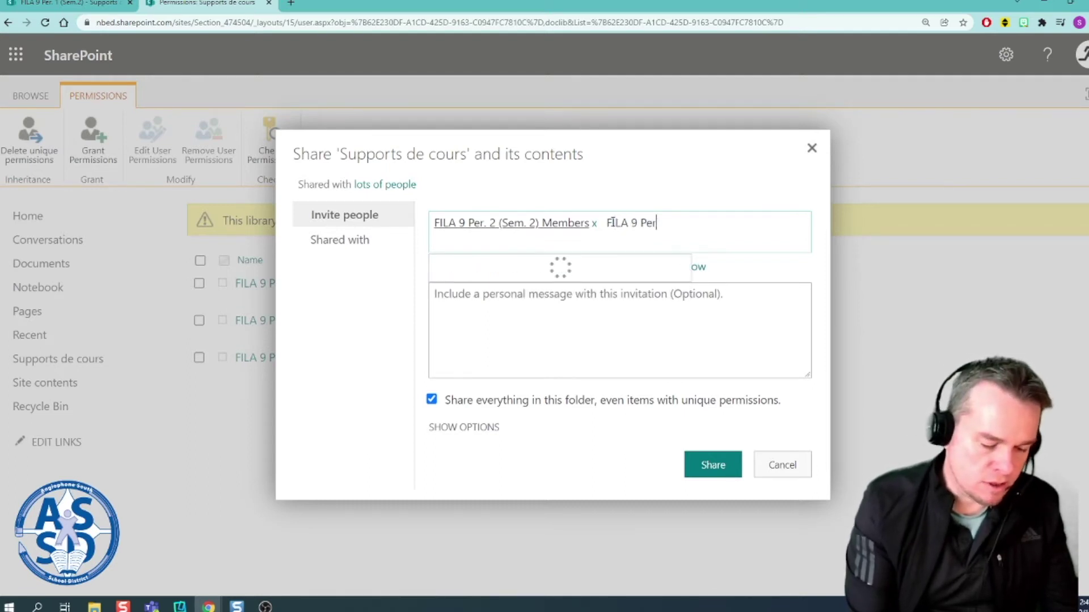
text(. 4)
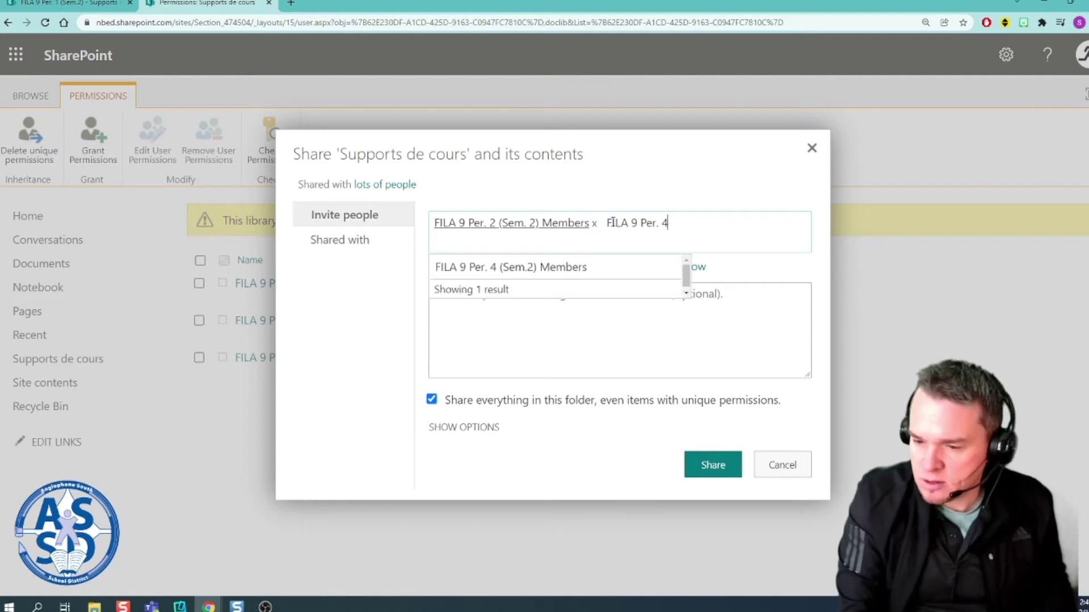
click(536, 267)
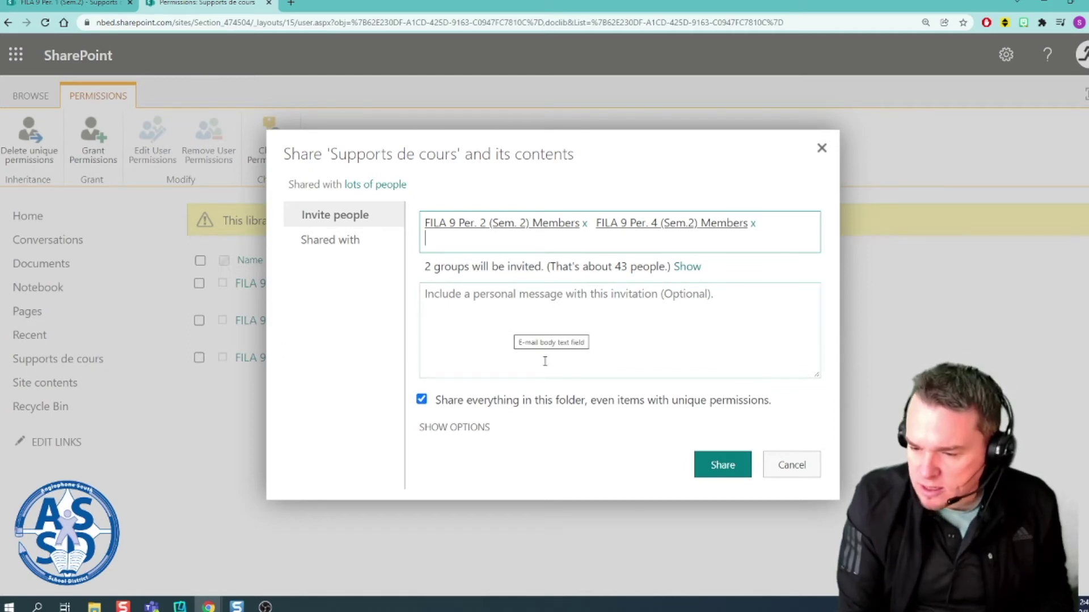
- Share the library with Read permission and no email invitation, then reload the permissions page and close it
click(449, 428)
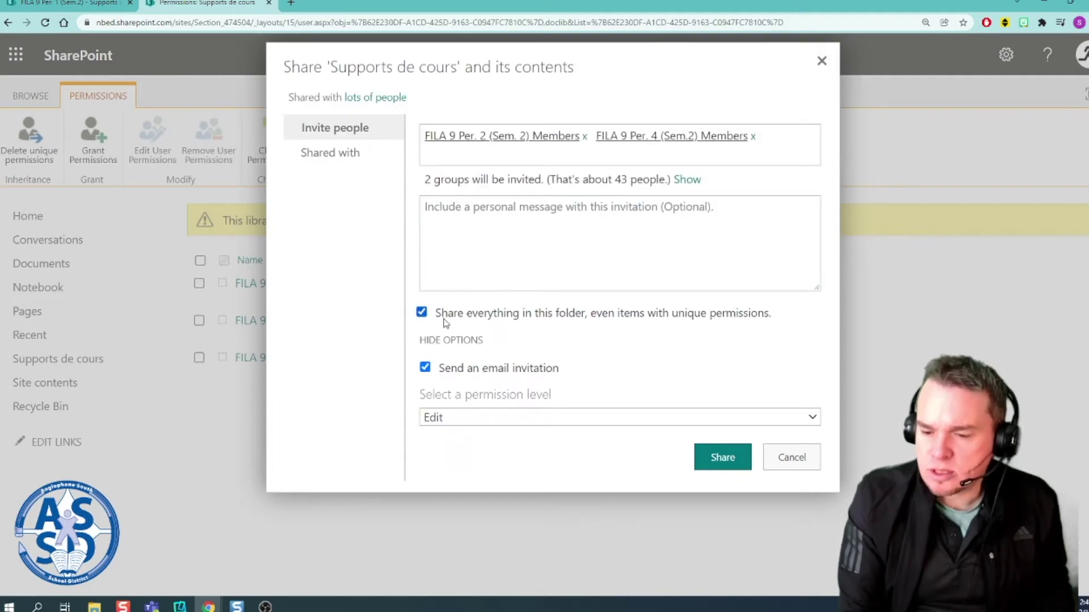
click(426, 370)
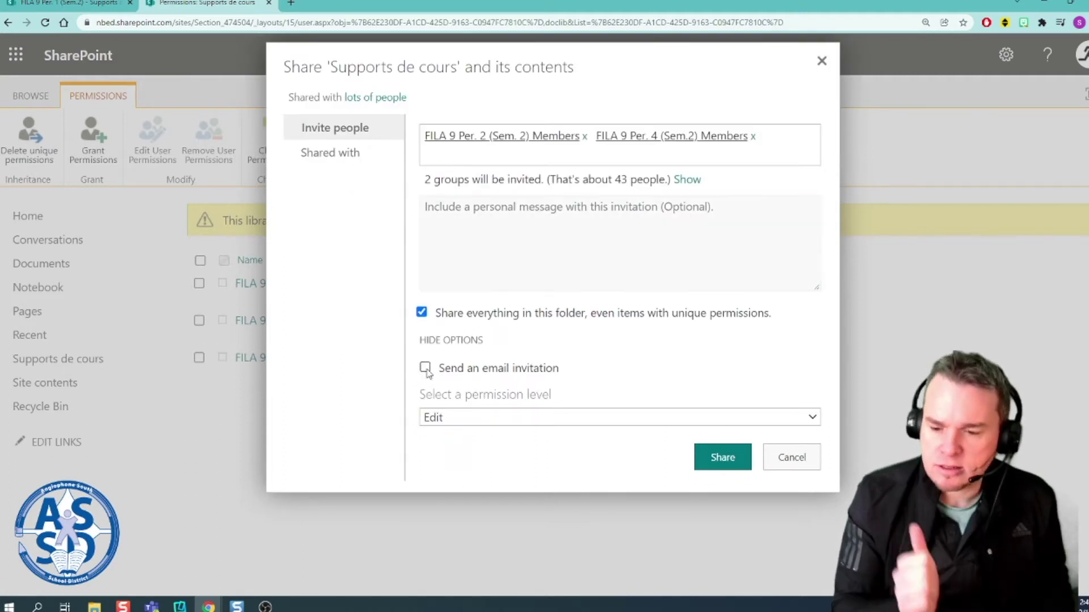
click(478, 419)
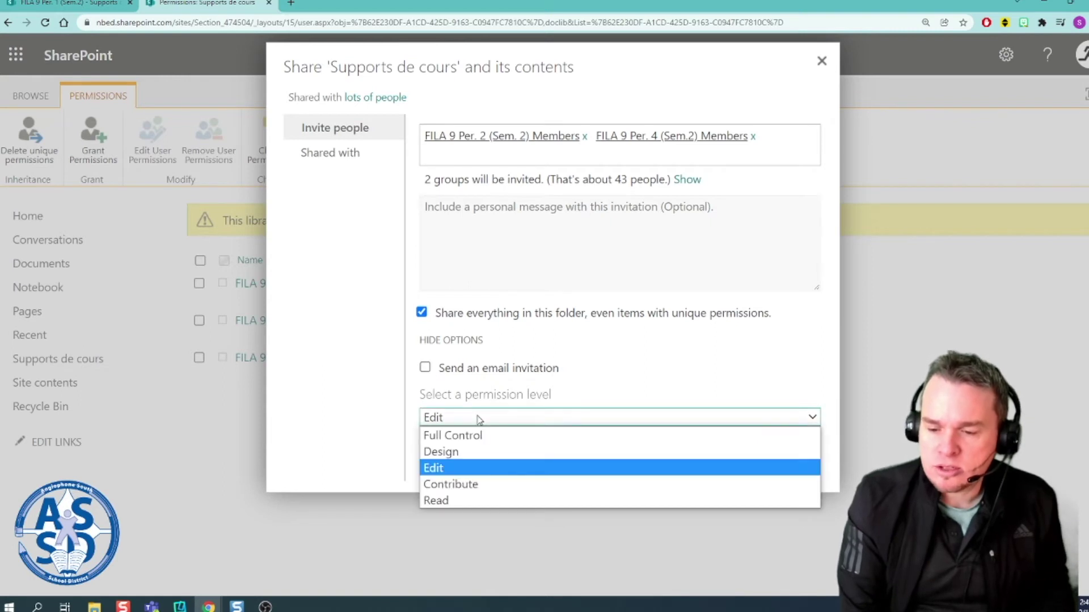
click(440, 502)
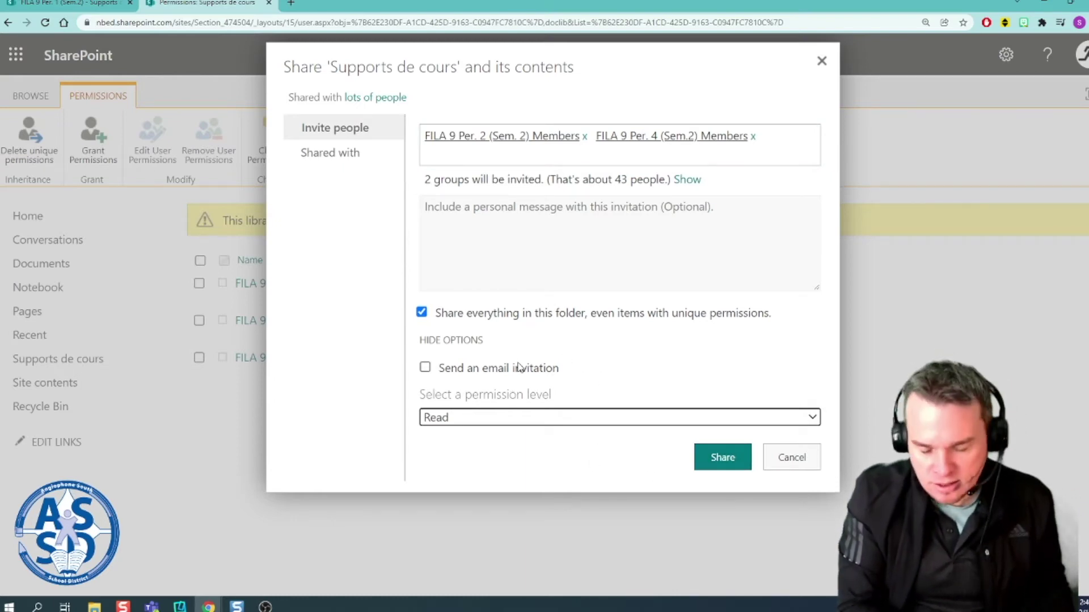
click(716, 469)
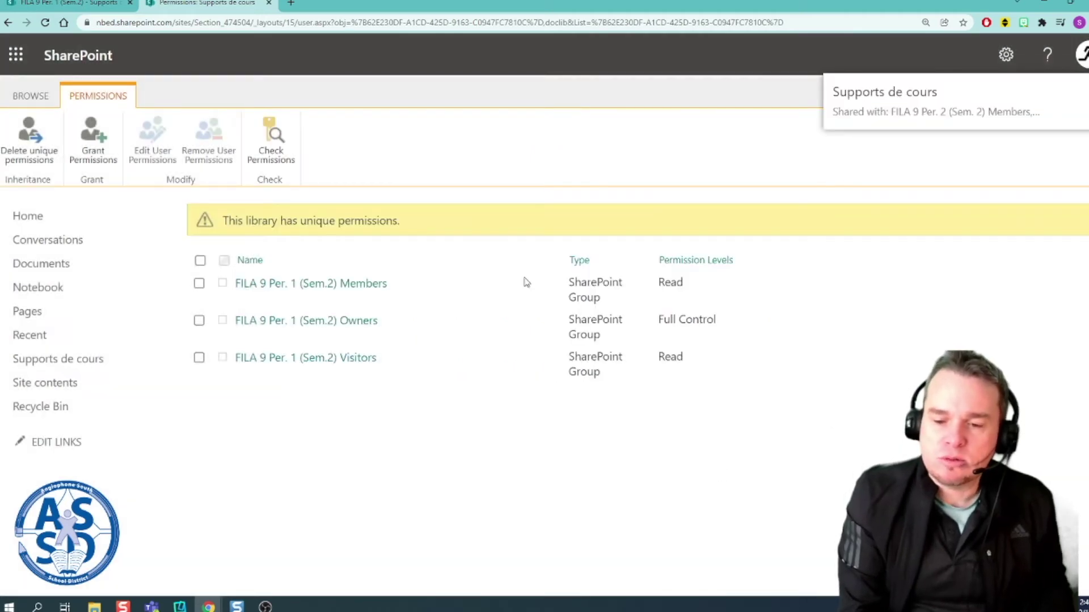
click(46, 23)
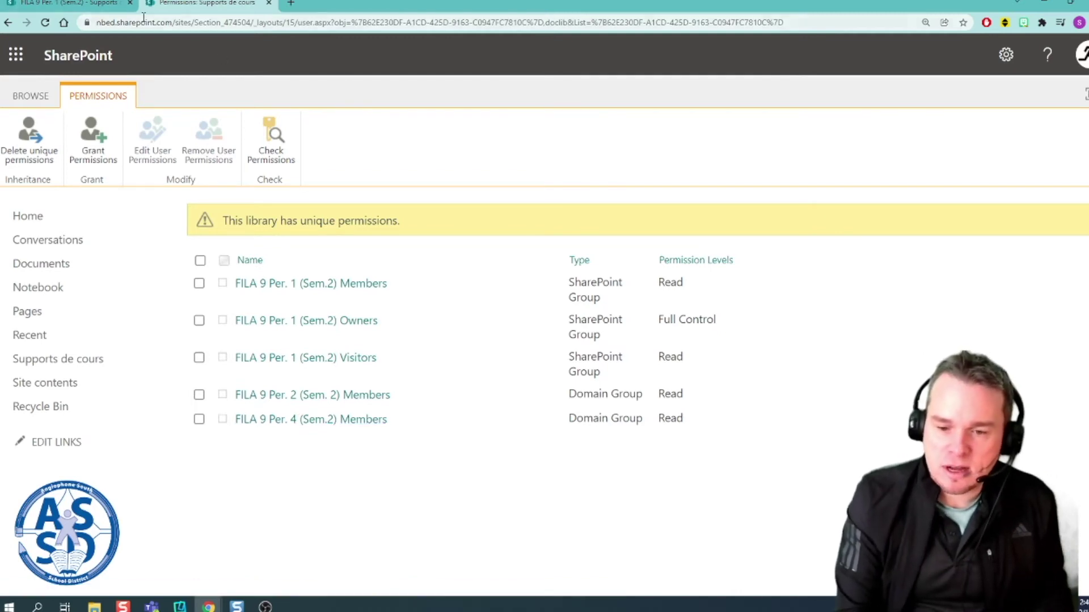
click(269, 3)
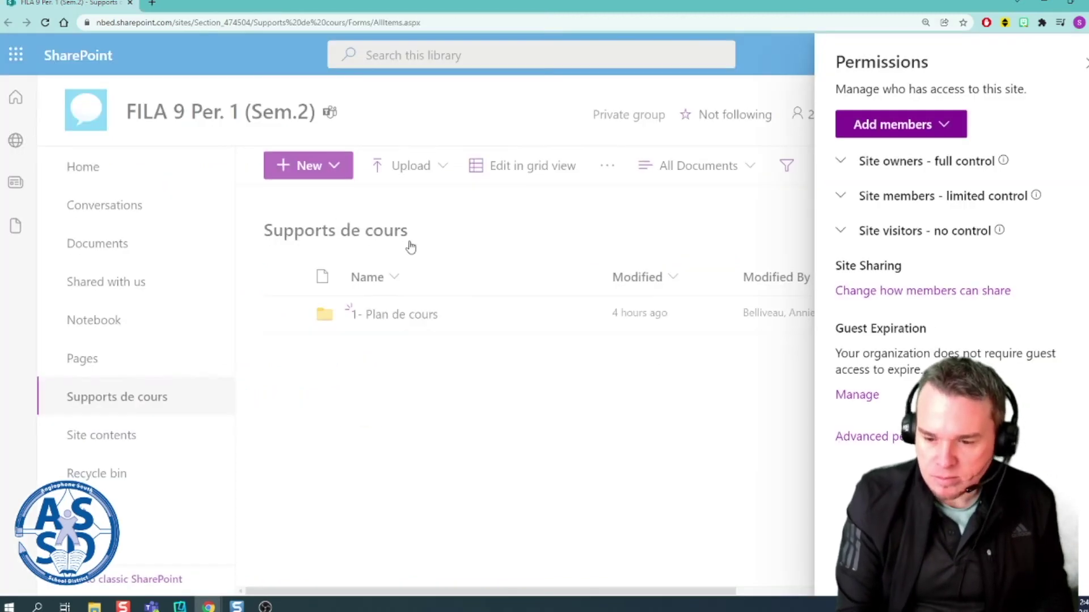
- Dismiss the site permissions, reopen the Supports de cours library, and copy its web address before putting the browser away
click(1083, 62)
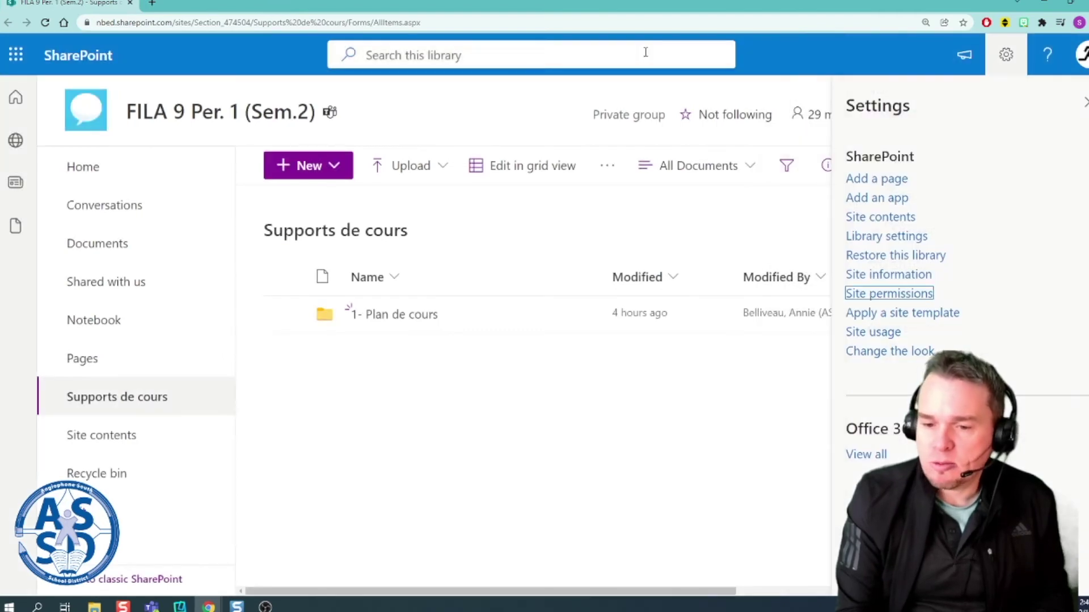
click(276, 19)
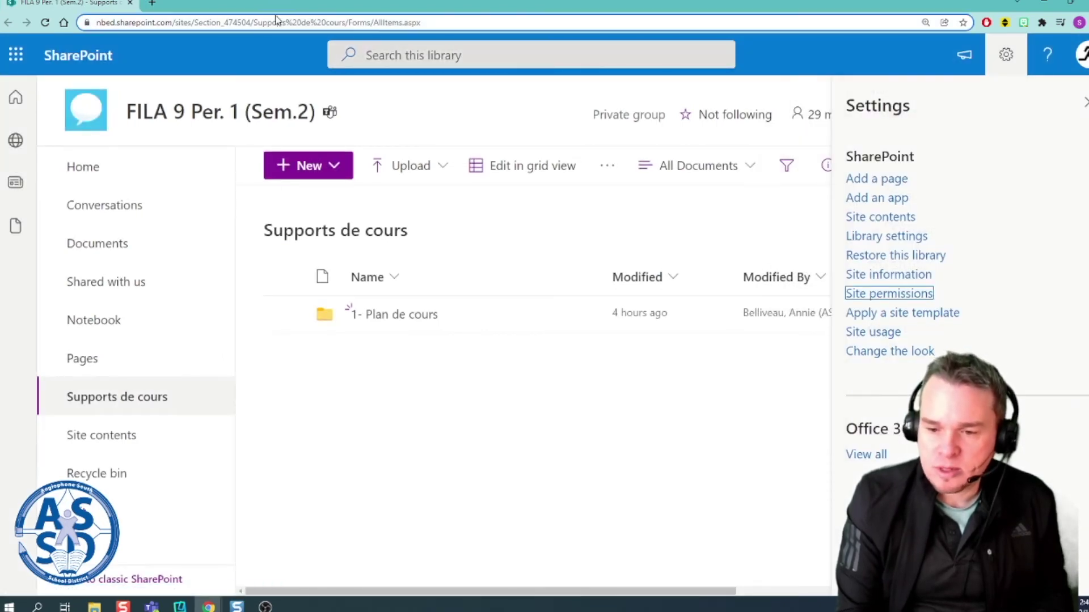
click(81, 398)
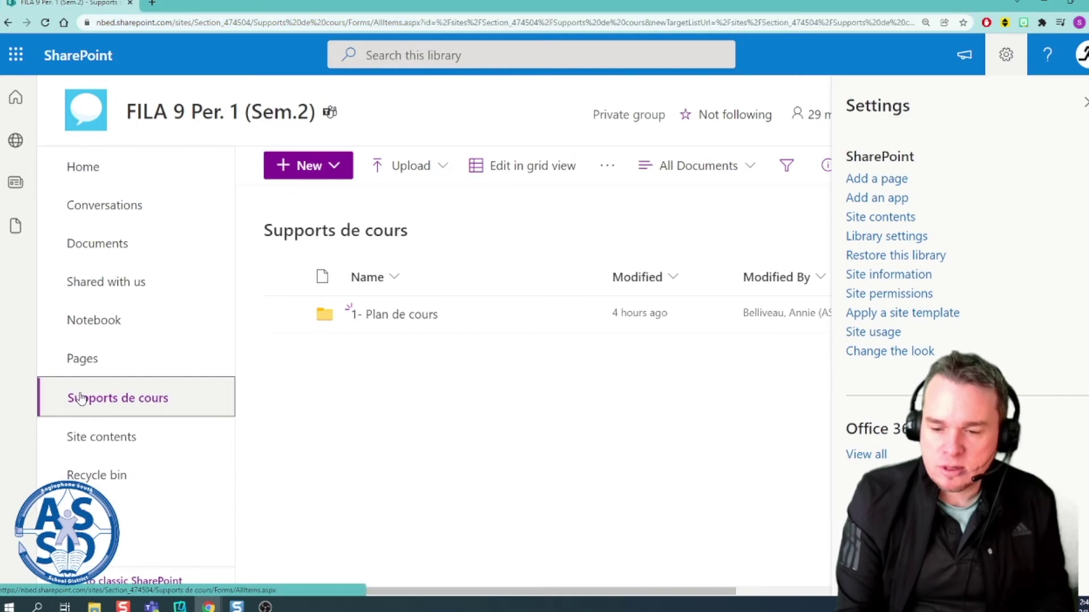
click(288, 24)
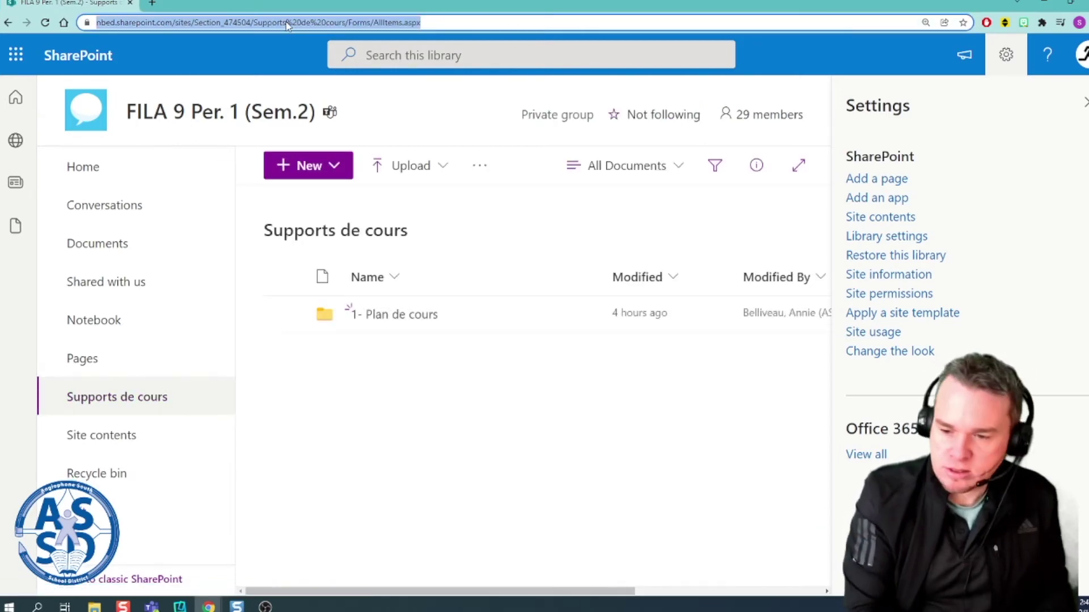
click(1046, 4)
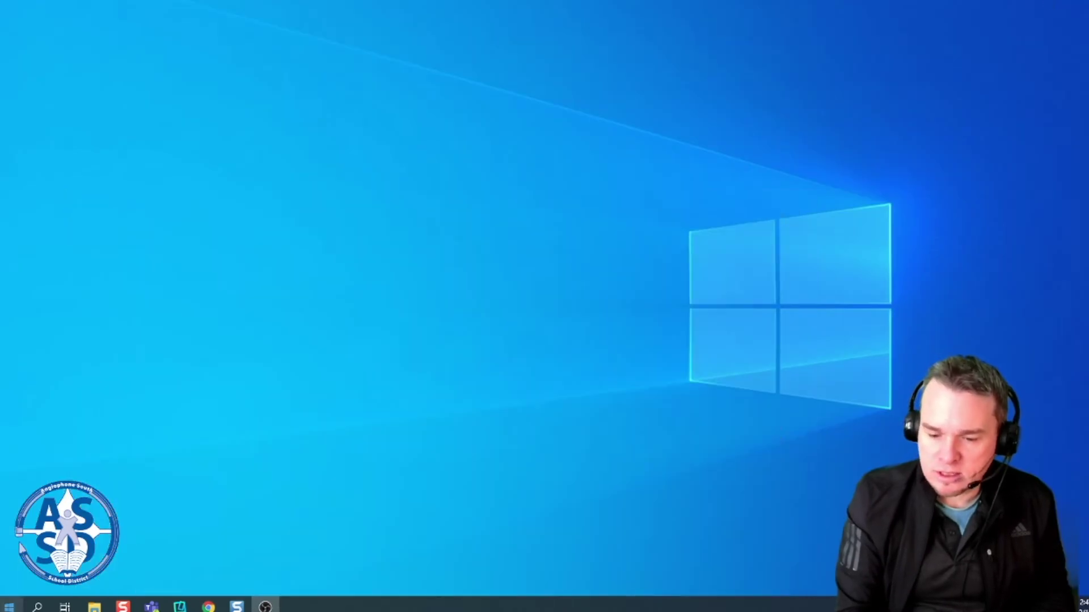
- Switch to Teams and open the files of the General channel in FILA 9 Per. 2 (Sem. 2)
click(152, 607)
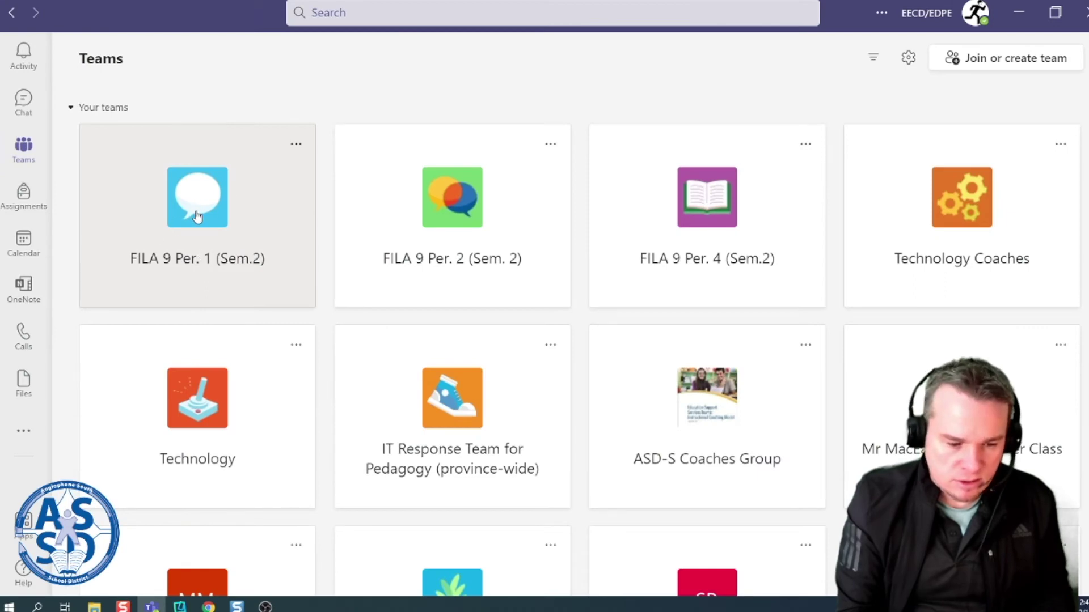
click(469, 205)
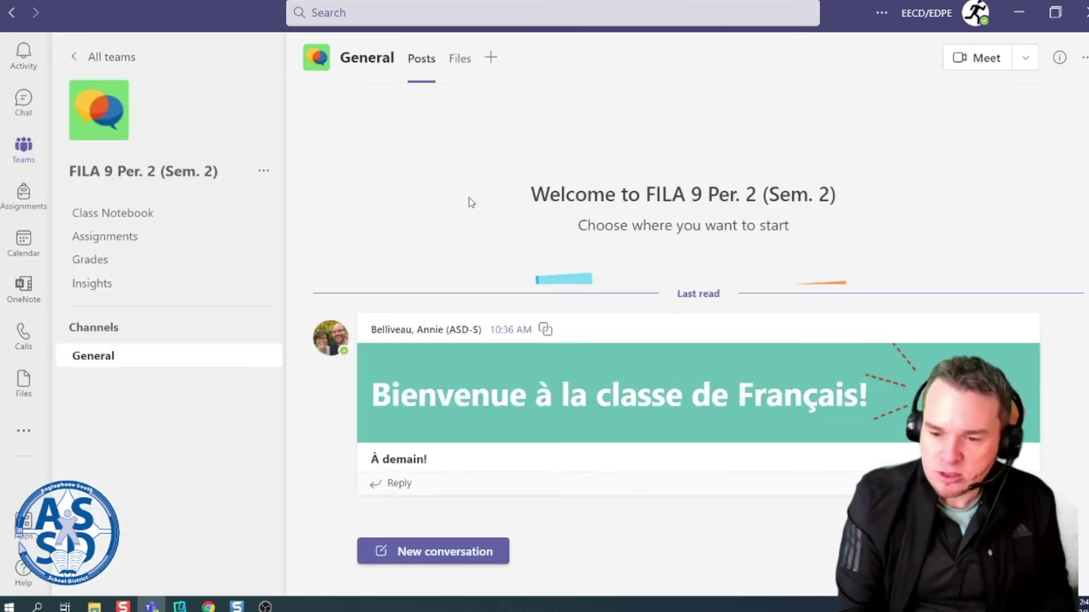
click(459, 63)
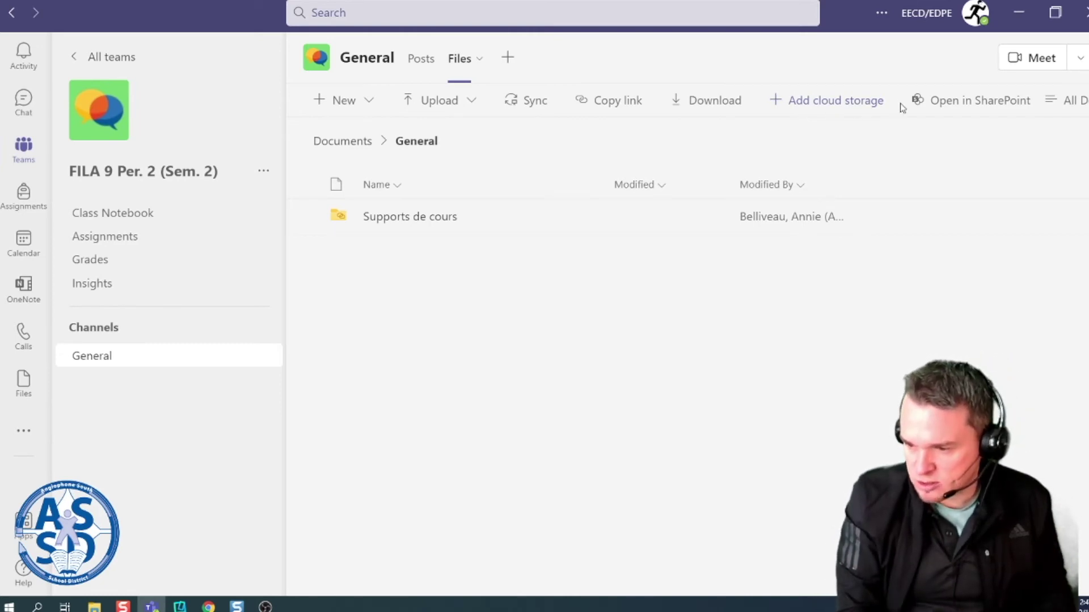
- Start adding SharePoint cloud storage to the FILA 9 Per. 2 channel and look up the site with the copied library link
click(820, 104)
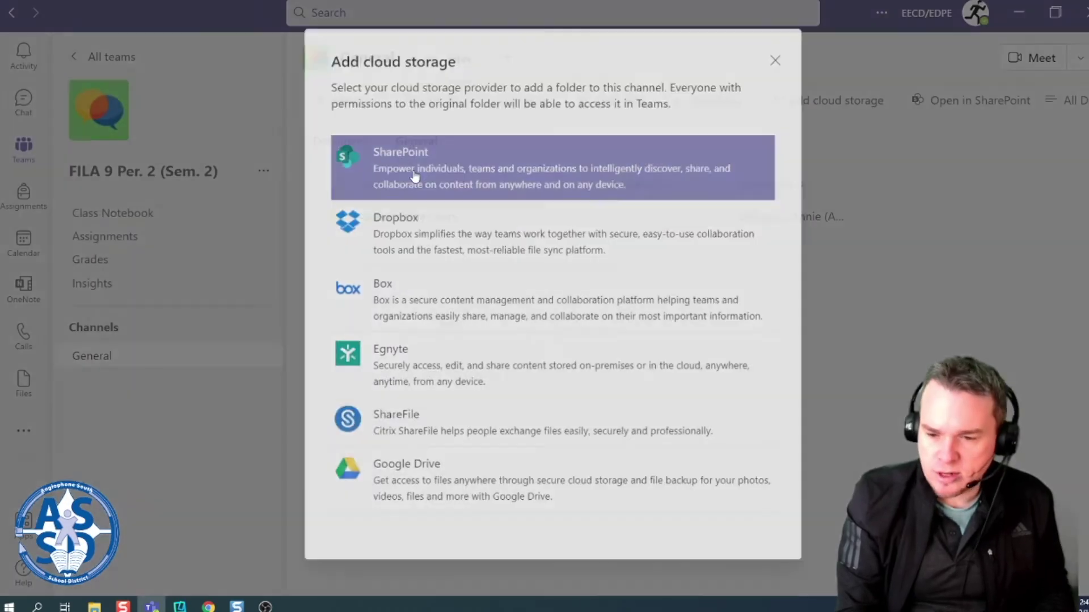
click(414, 177)
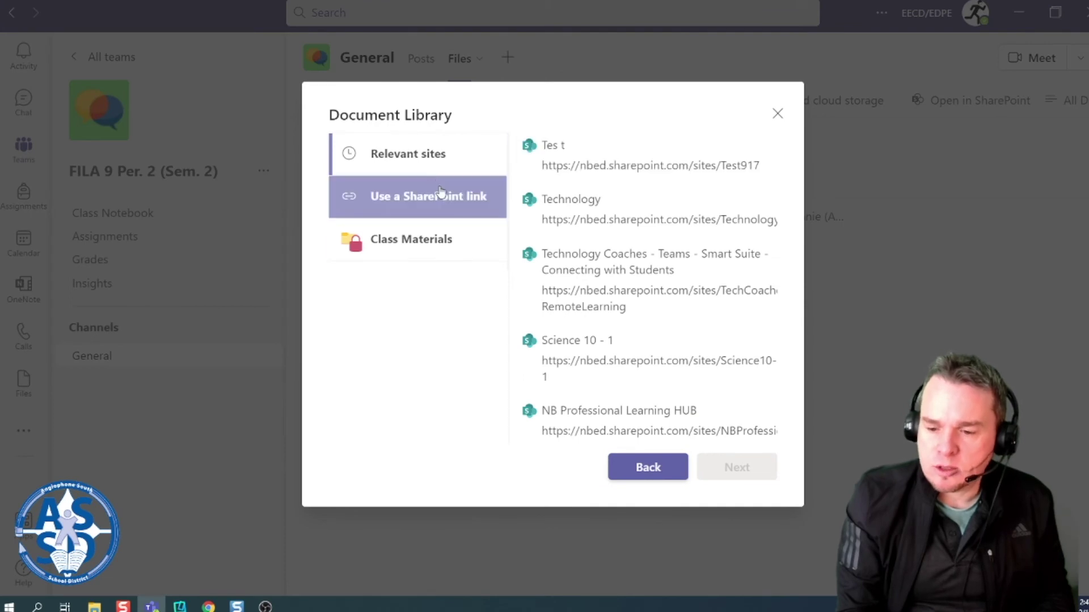
click(432, 190)
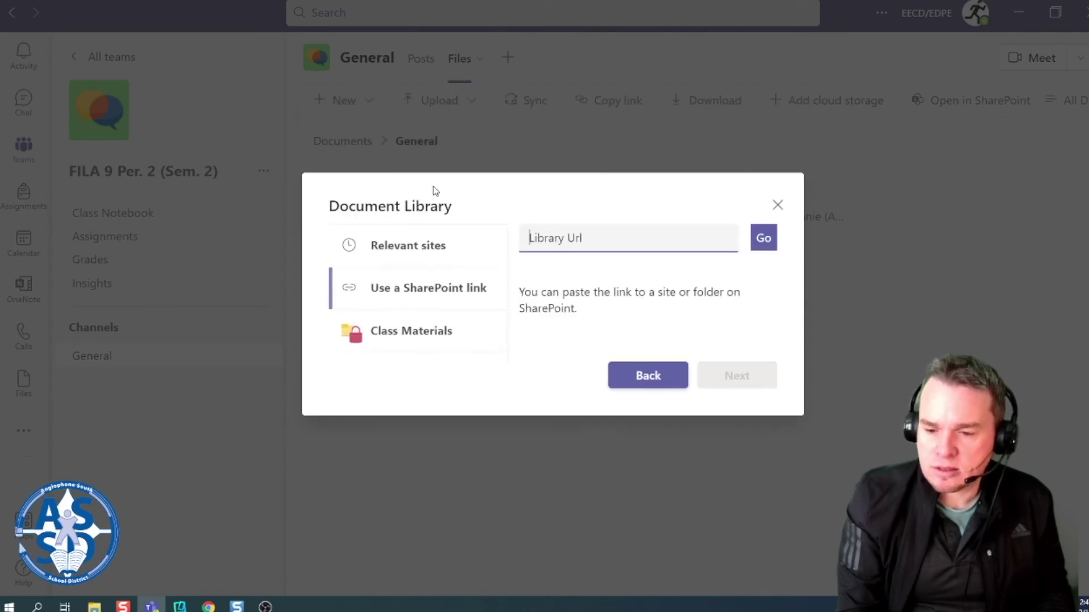
key(ctrl+v)
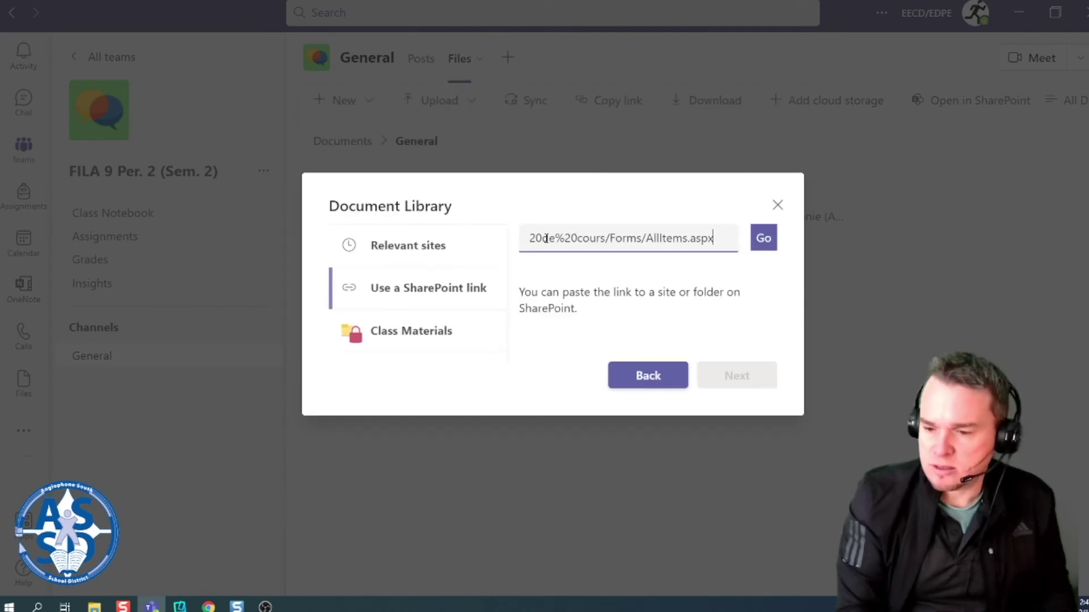
click(759, 244)
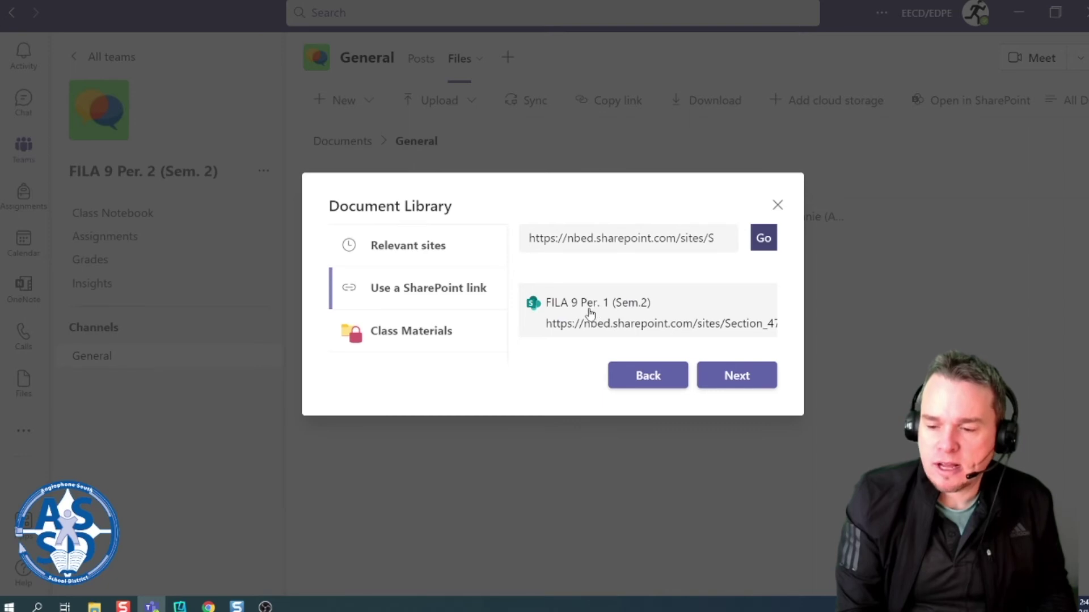
- Add the Supports de cours library of the FILA 9 Per. 1 (Sem.2) site as a folder in the FILA 9 Per. 2 channel
click(736, 375)
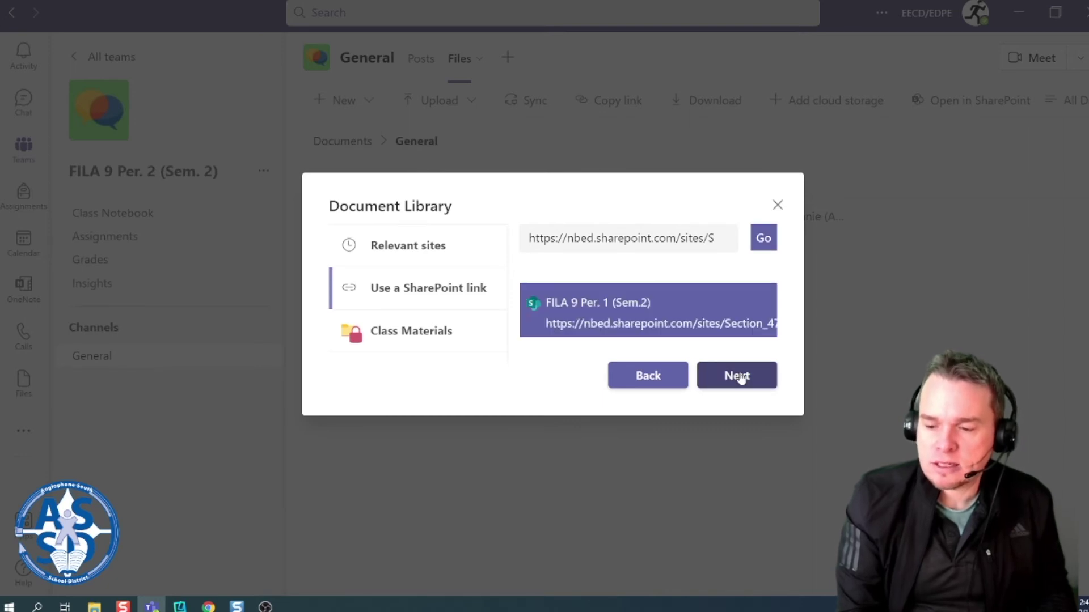
click(532, 321)
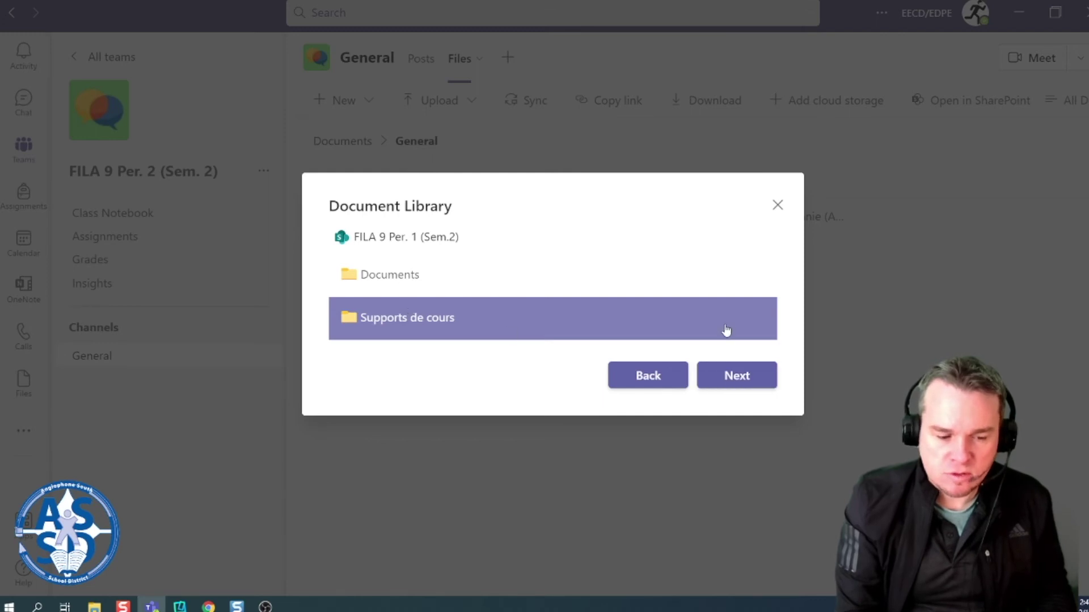
click(746, 376)
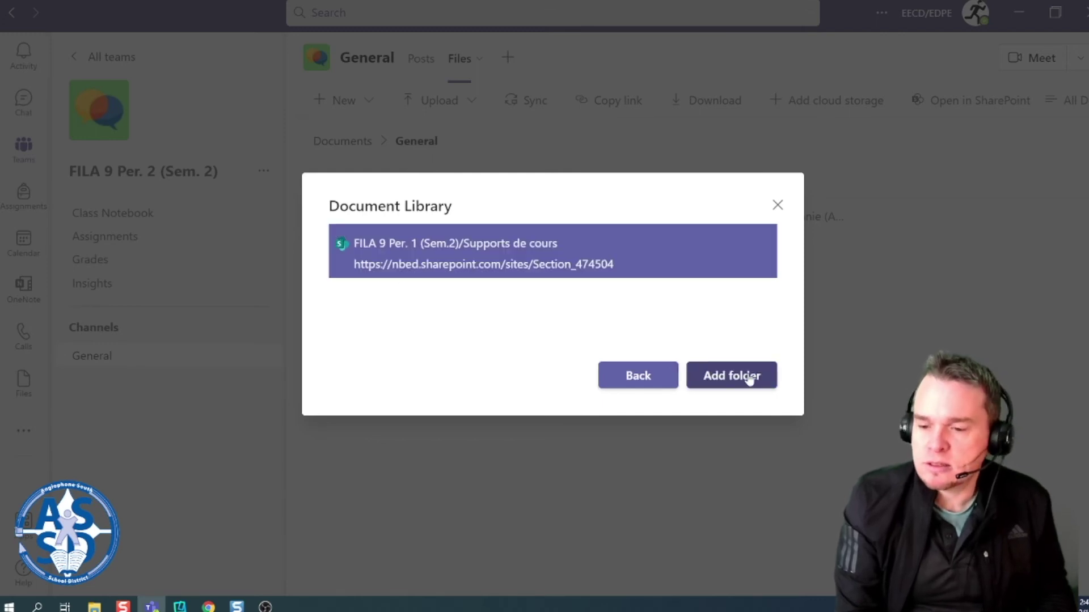
click(749, 378)
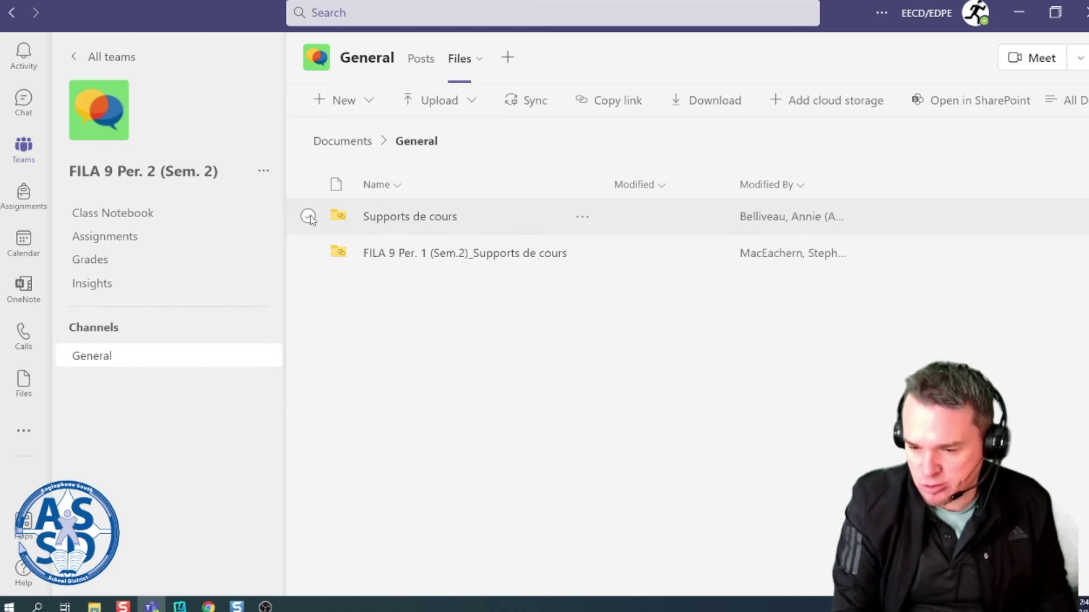
- Go to the FILA 9 Per. 4 (Sem.2) team and open the files of its General channel
click(116, 57)
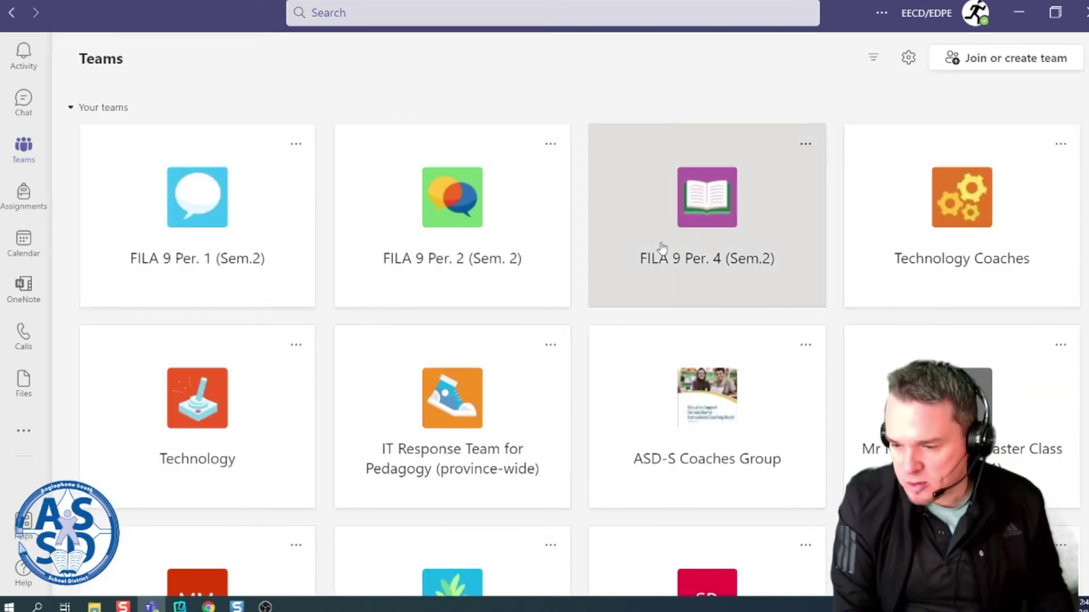
click(661, 247)
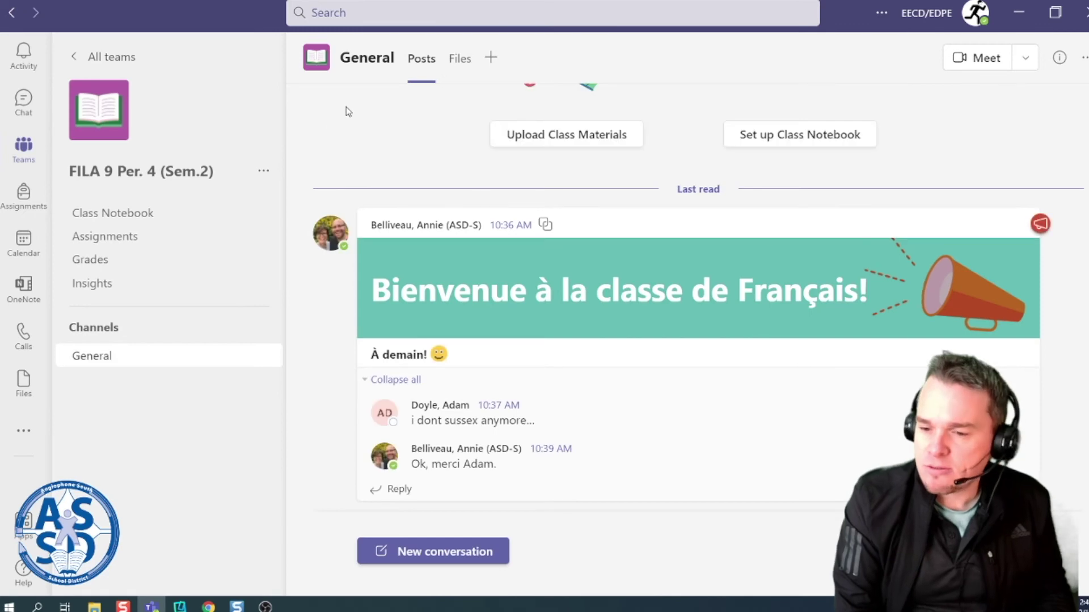
click(463, 67)
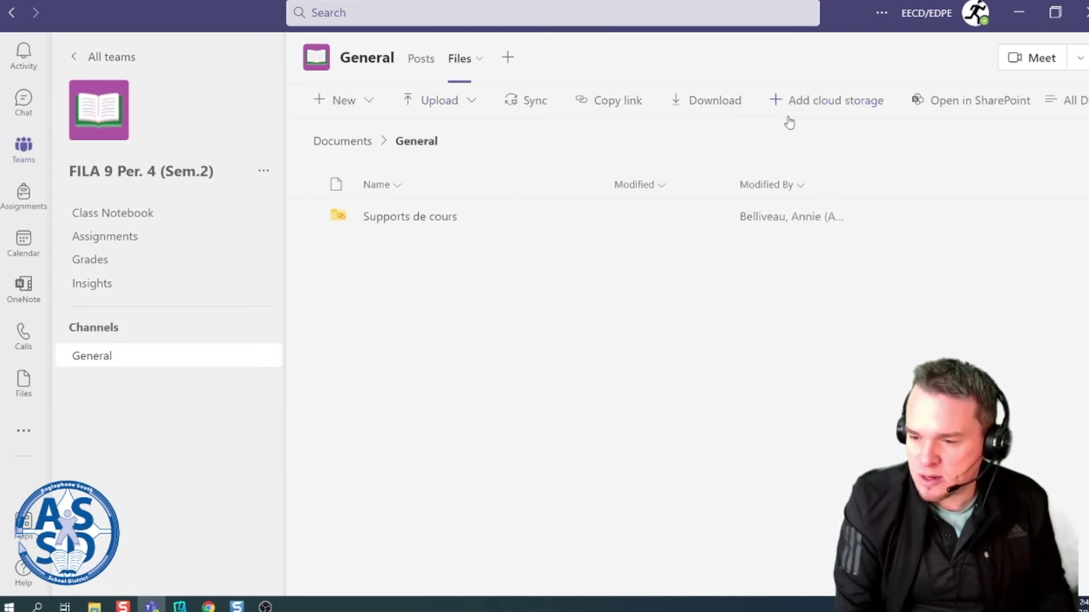
- Start adding SharePoint cloud storage to the FILA 9 Per. 4 channel and look up the site with the copied library link
click(817, 104)
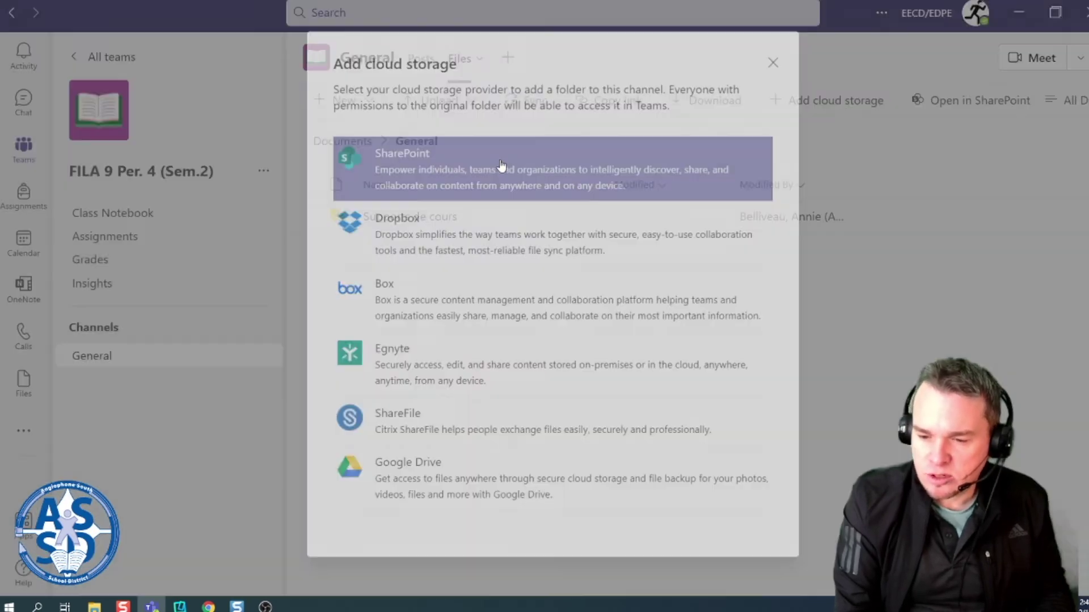
click(502, 165)
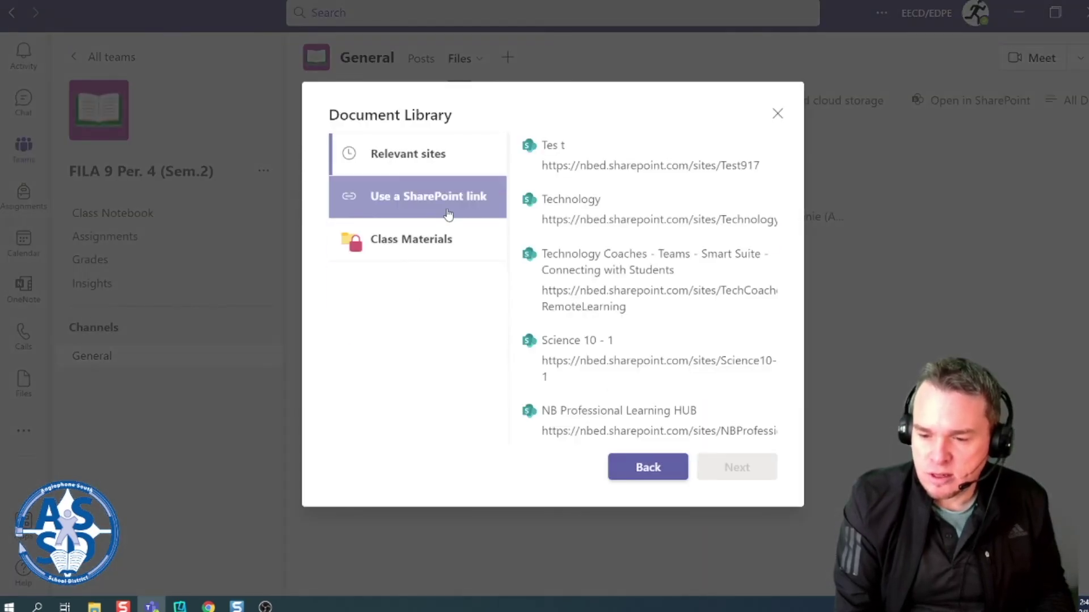
click(457, 220)
key(ctrl+v)
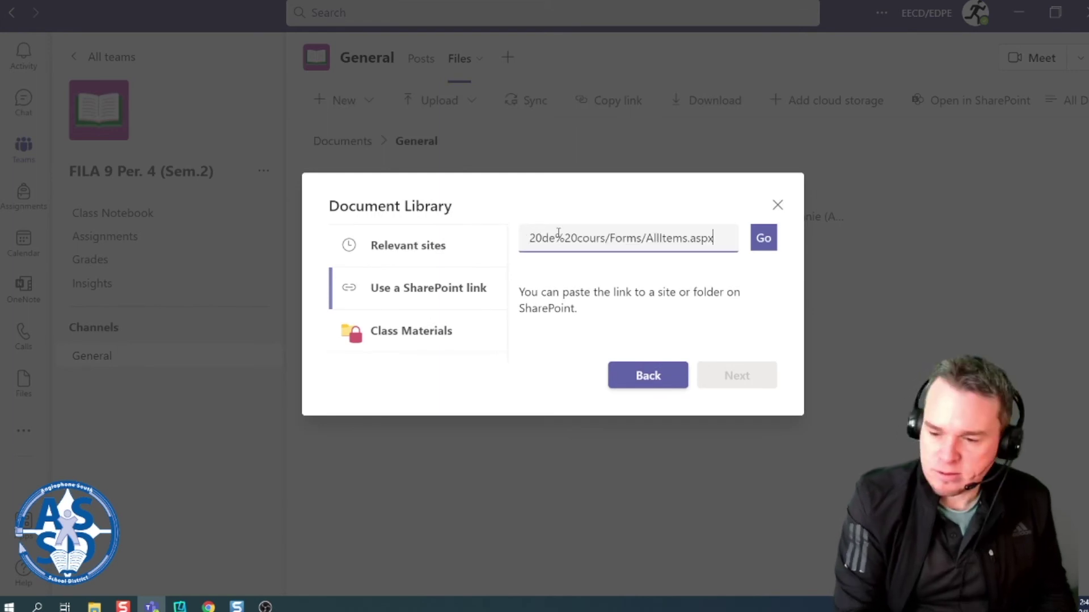
click(763, 244)
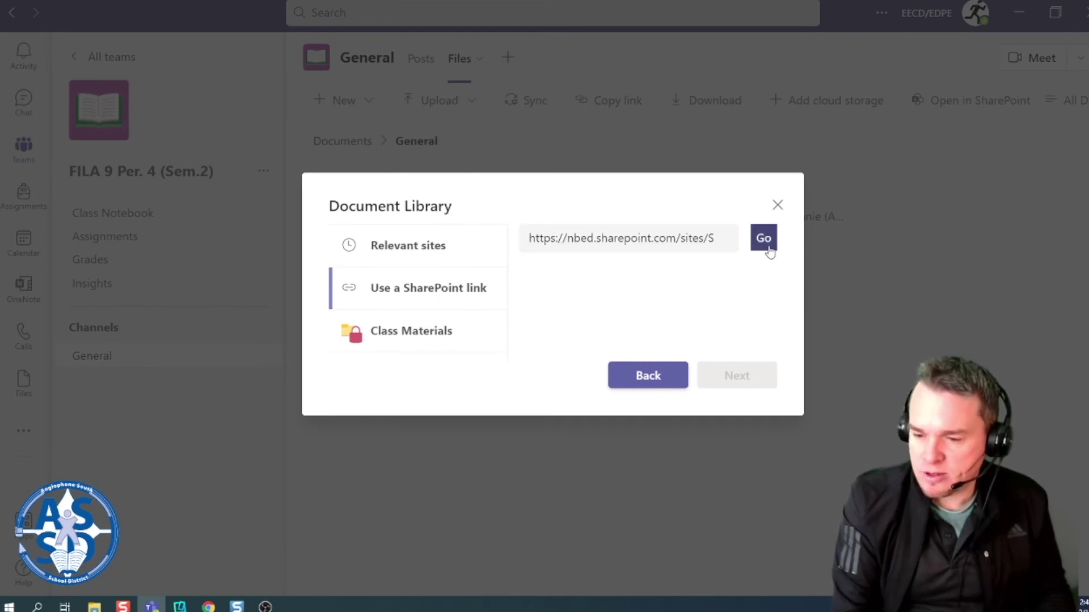
- Add the Supports de cours library of the FILA 9 Per. 1 (Sem.2) site as a folder in the FILA 9 Per. 4 channel
click(676, 328)
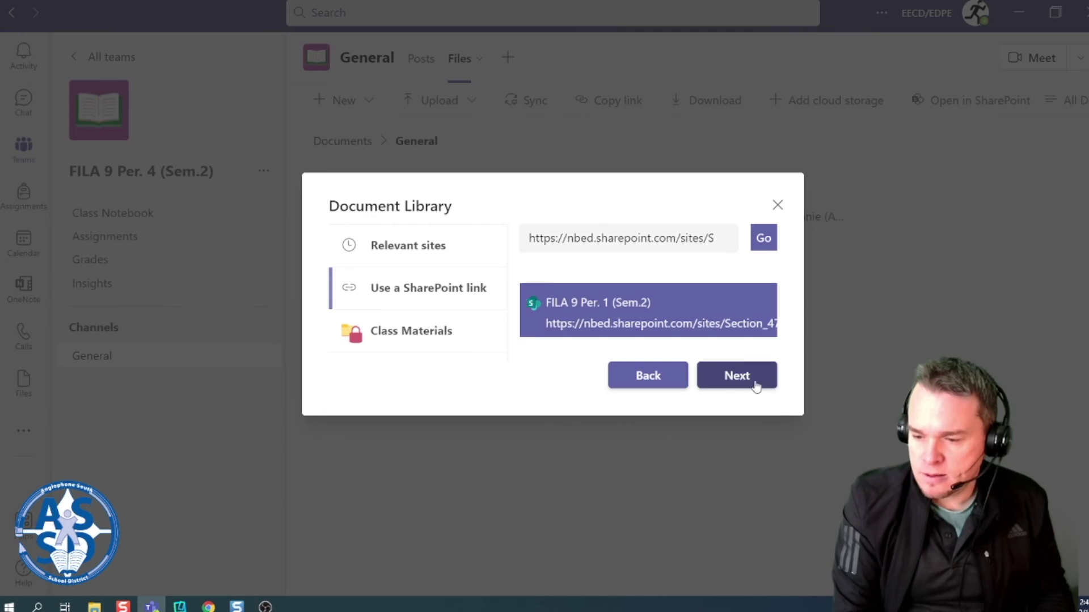
click(755, 381)
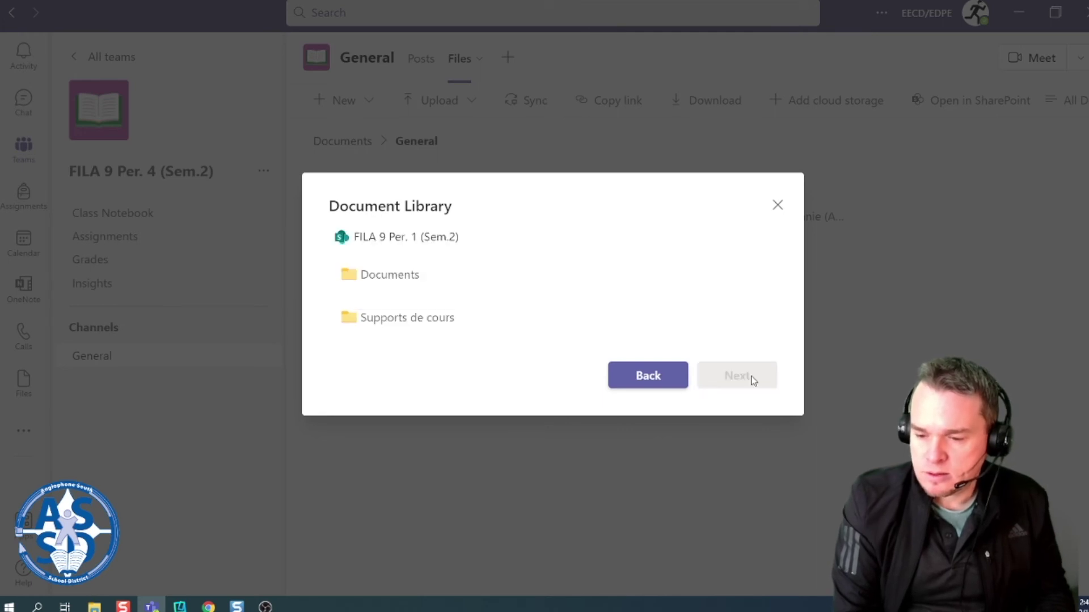
click(421, 313)
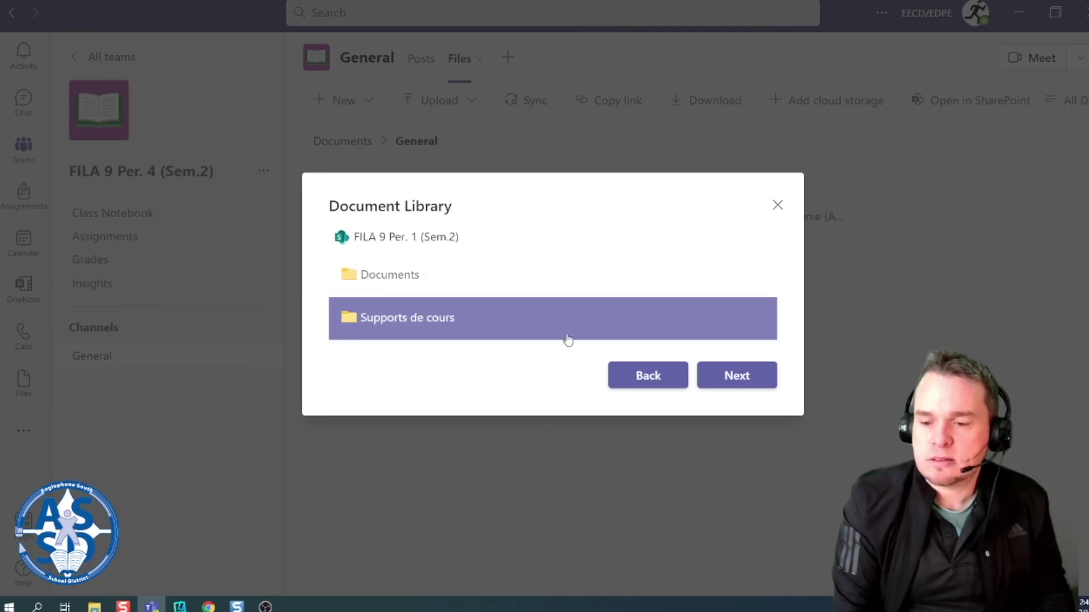
click(735, 384)
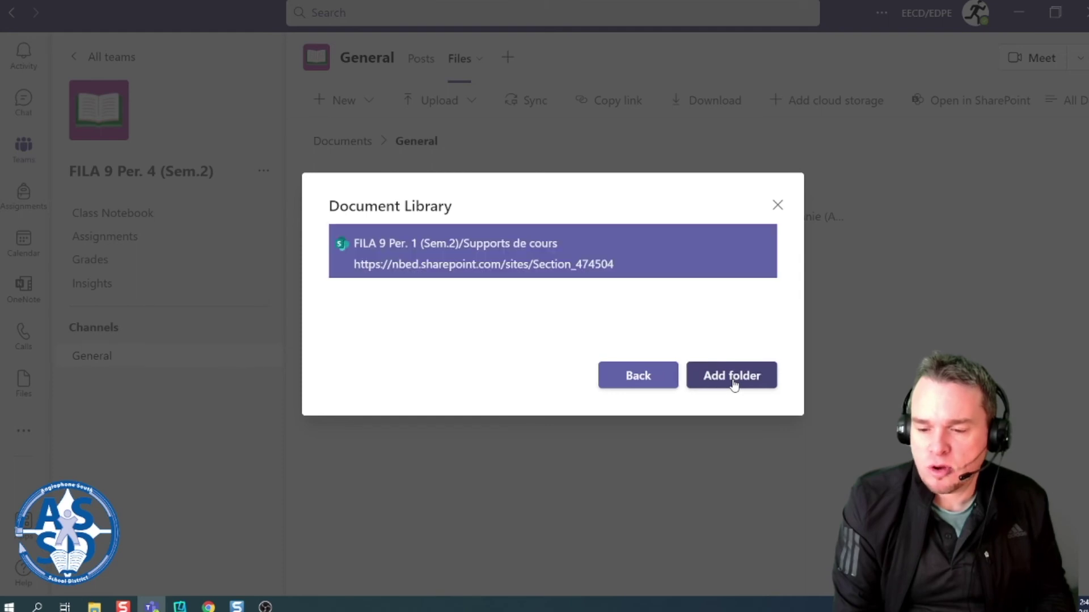
click(735, 384)
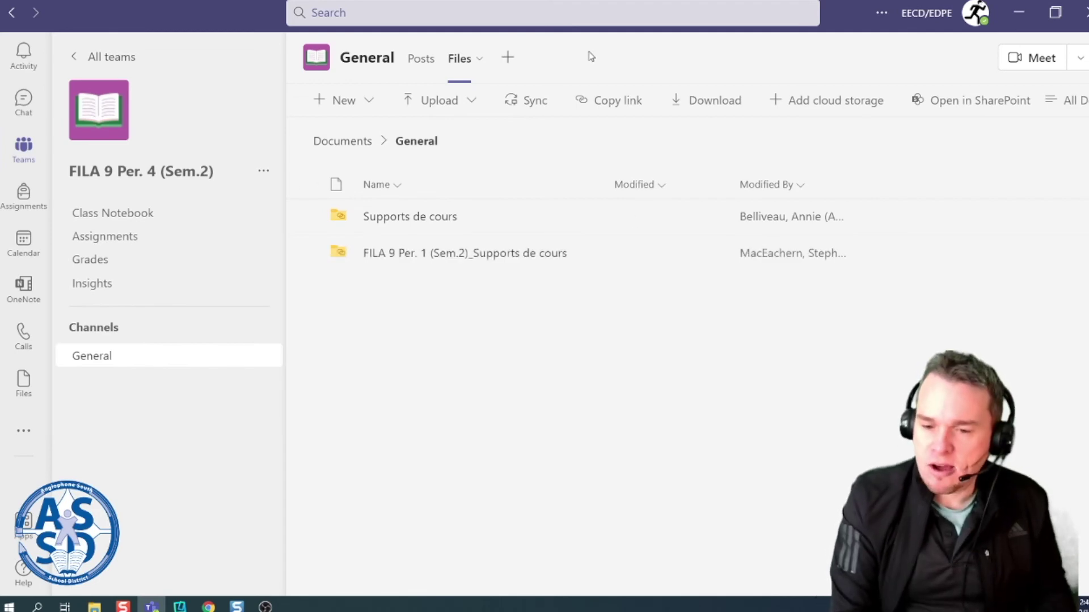
- Go to the FILA 9 Per. 1 (Sem.2) team and open the Supports de cours folder in the General channel's files
click(113, 55)
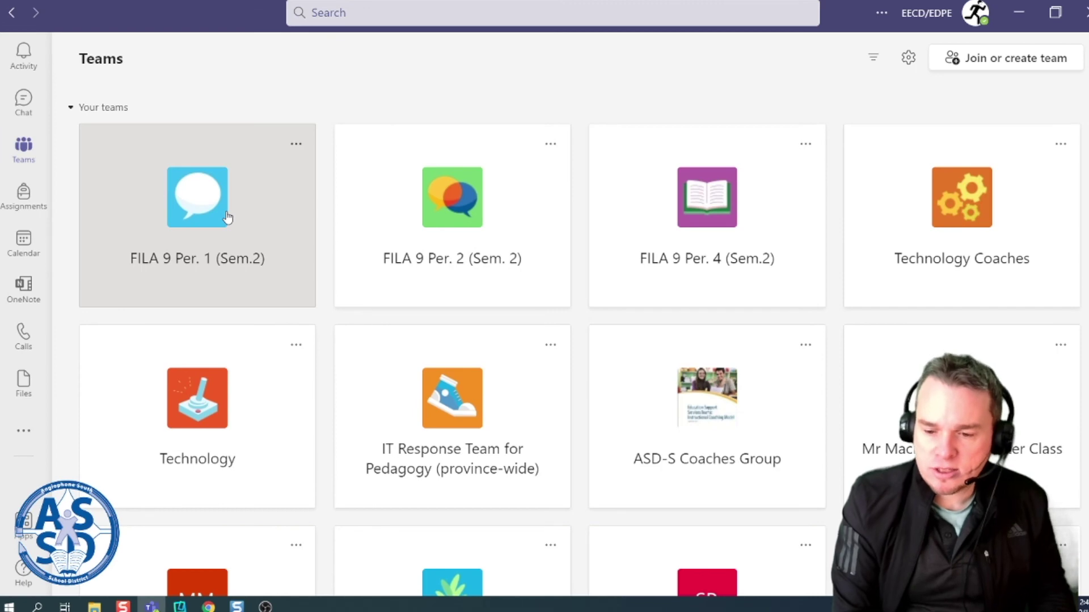
click(227, 217)
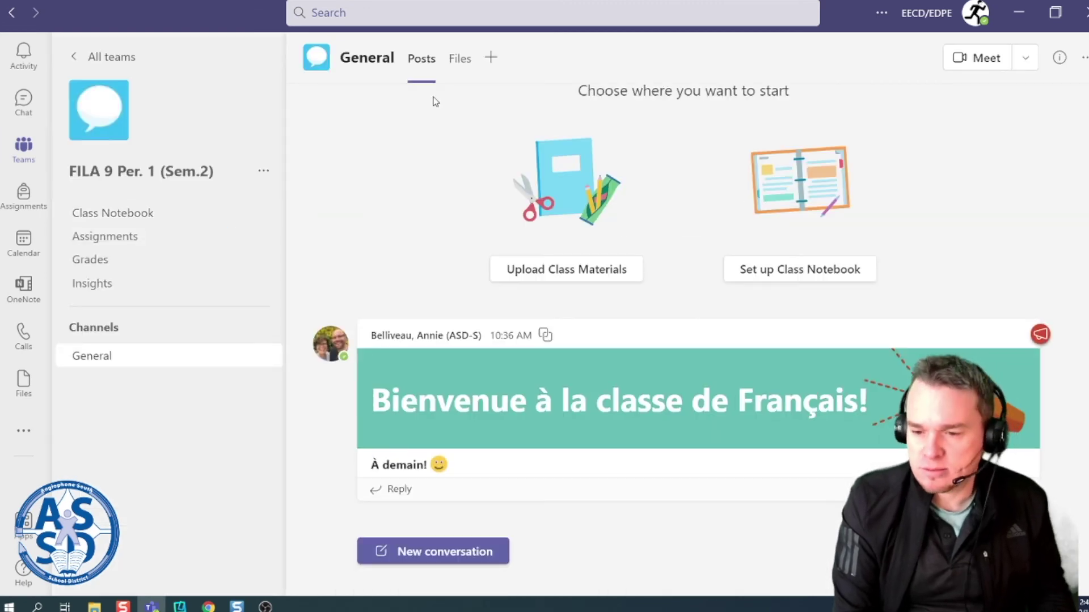
click(461, 59)
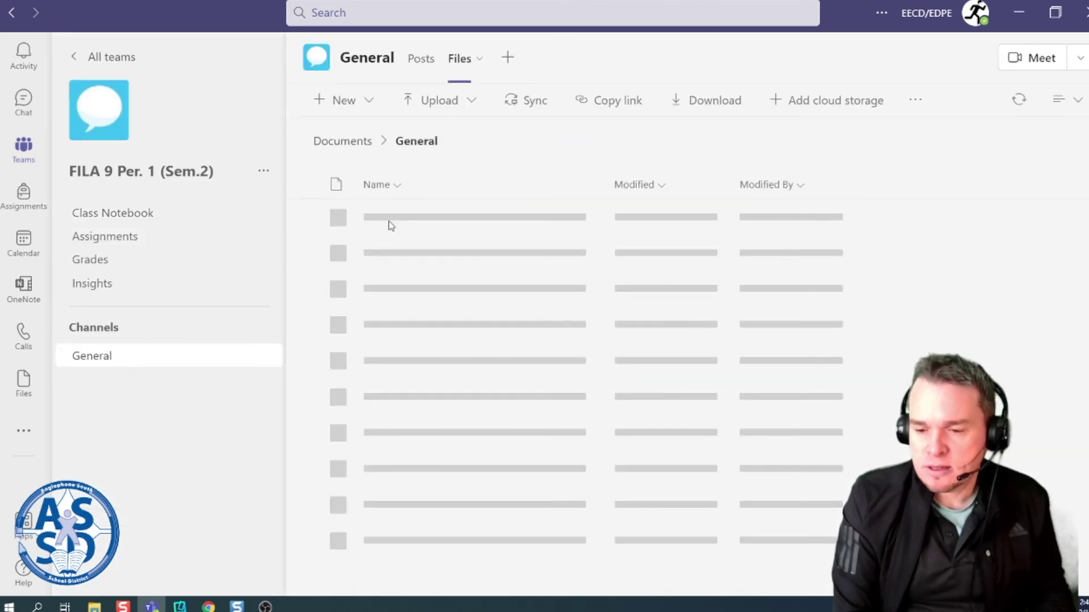
click(407, 217)
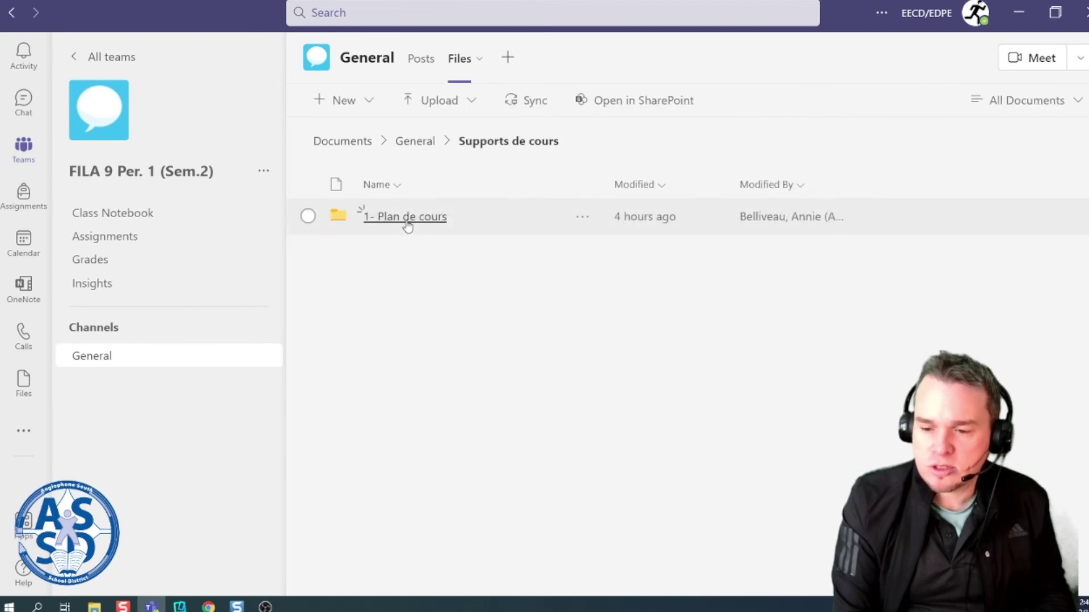
- Create a Word document named Test in the Supports de cours folder and close it once it opens
click(370, 108)
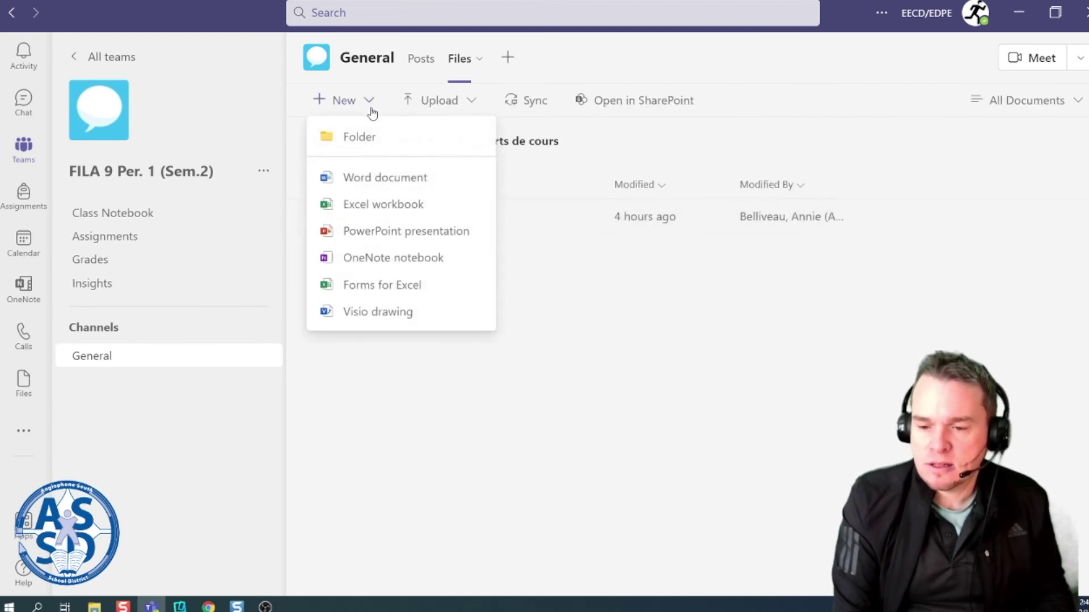
click(378, 175)
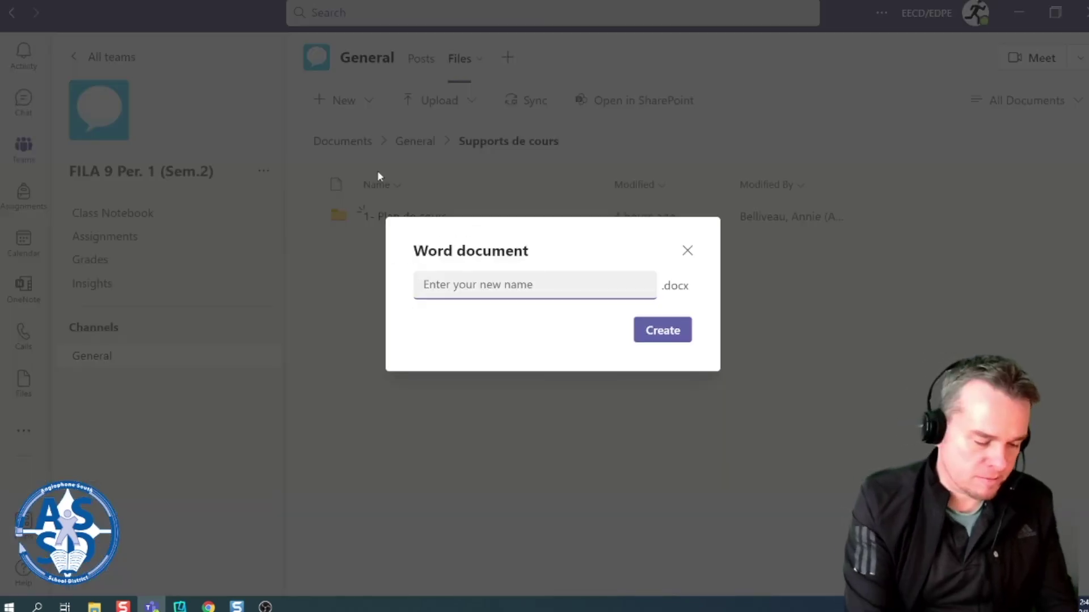
text(Test)
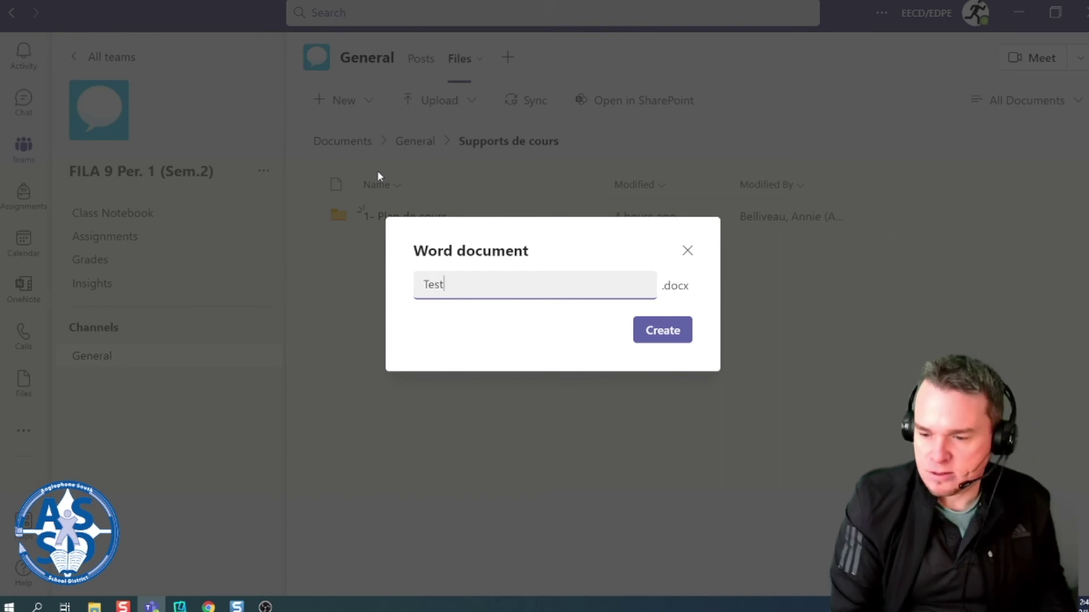
click(668, 338)
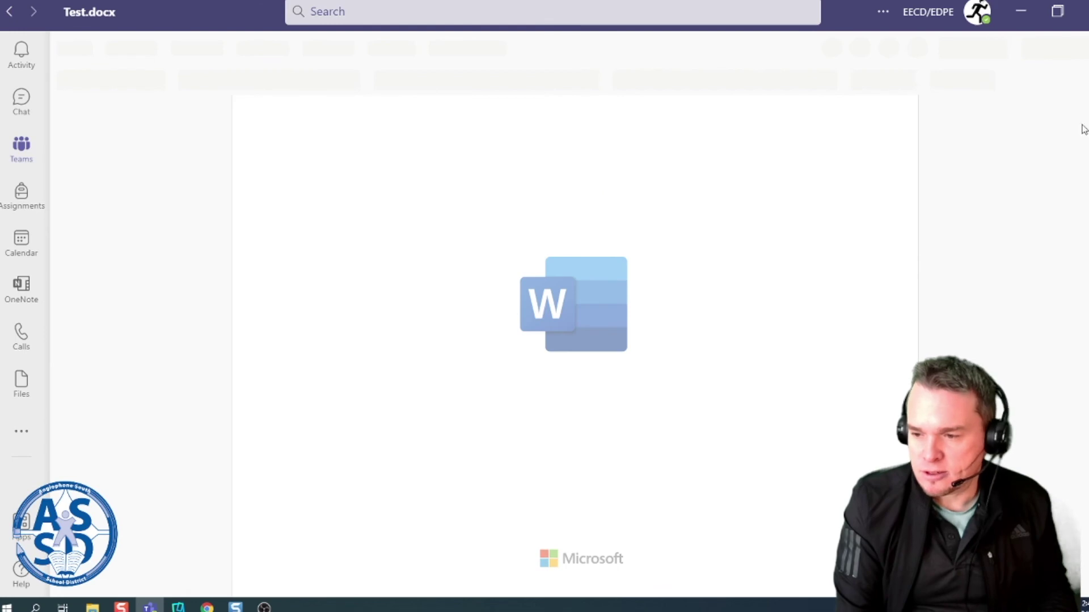
click(1074, 47)
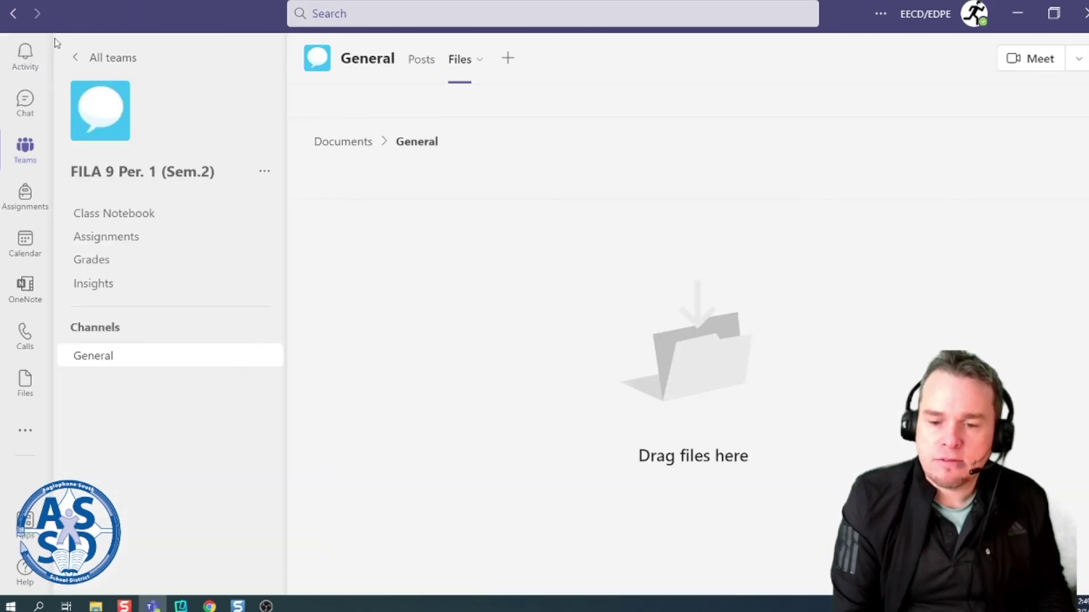
- Check the linked FILA 9 Per. 1 (Sem.2)_Supports de cours folder in the FILA 9 Per. 2 (Sem. 2) team's General channel for the new document
click(102, 62)
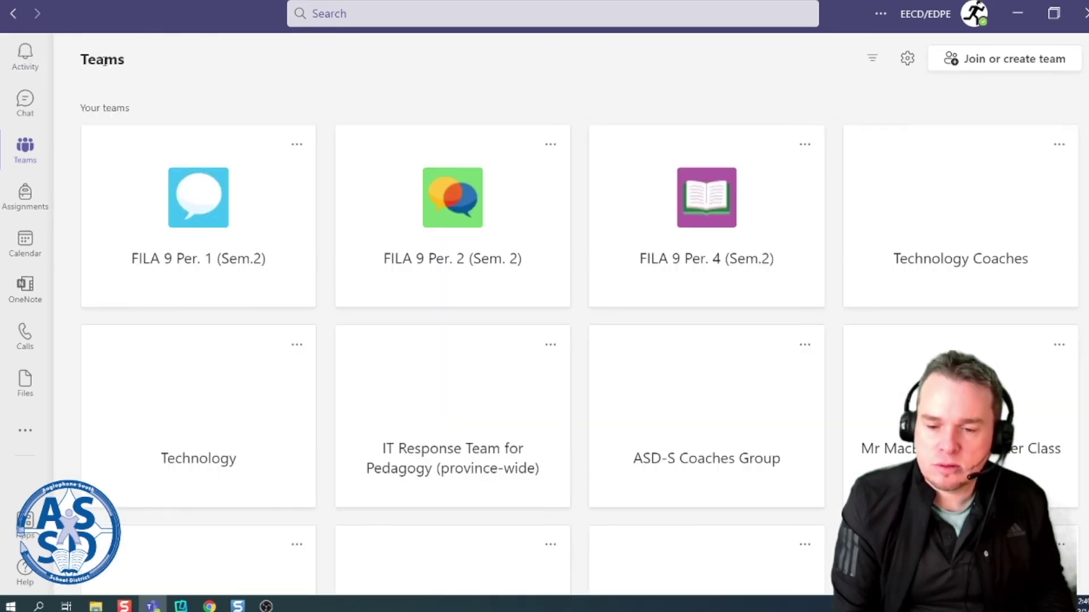
click(474, 230)
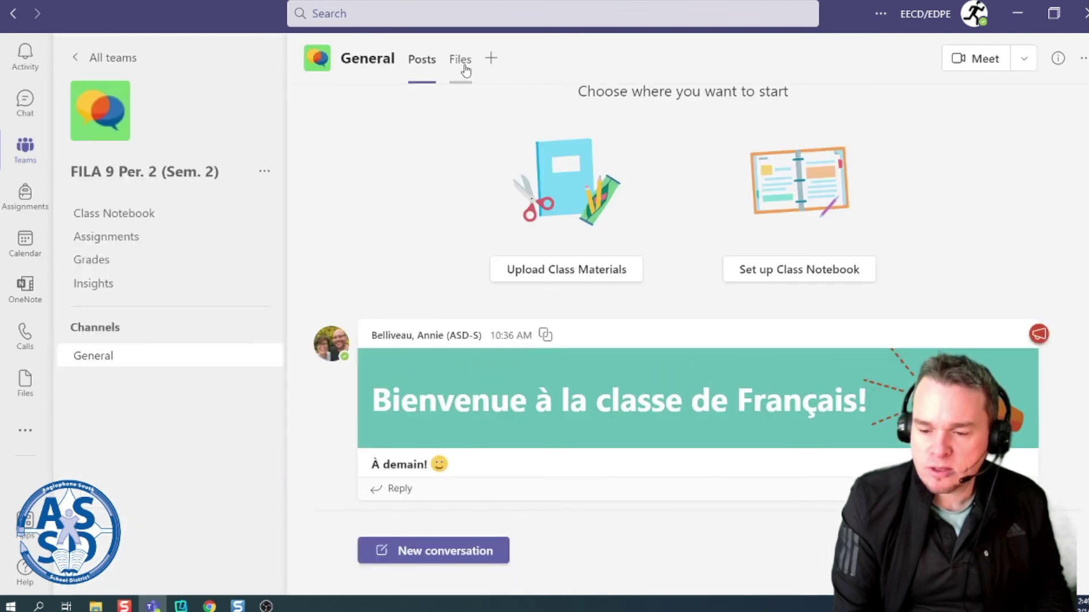
click(462, 62)
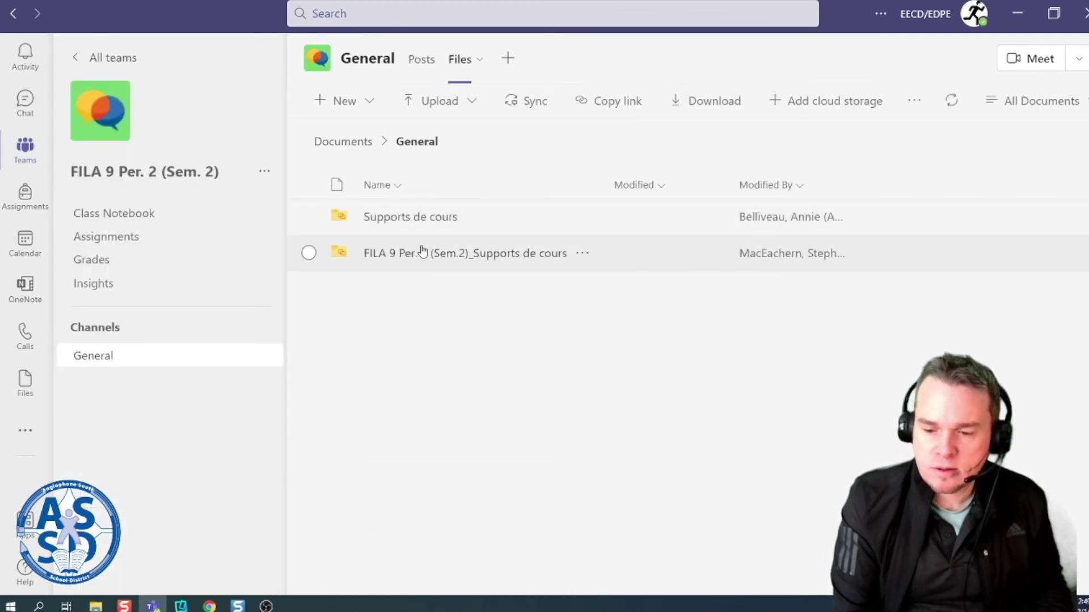
click(422, 252)
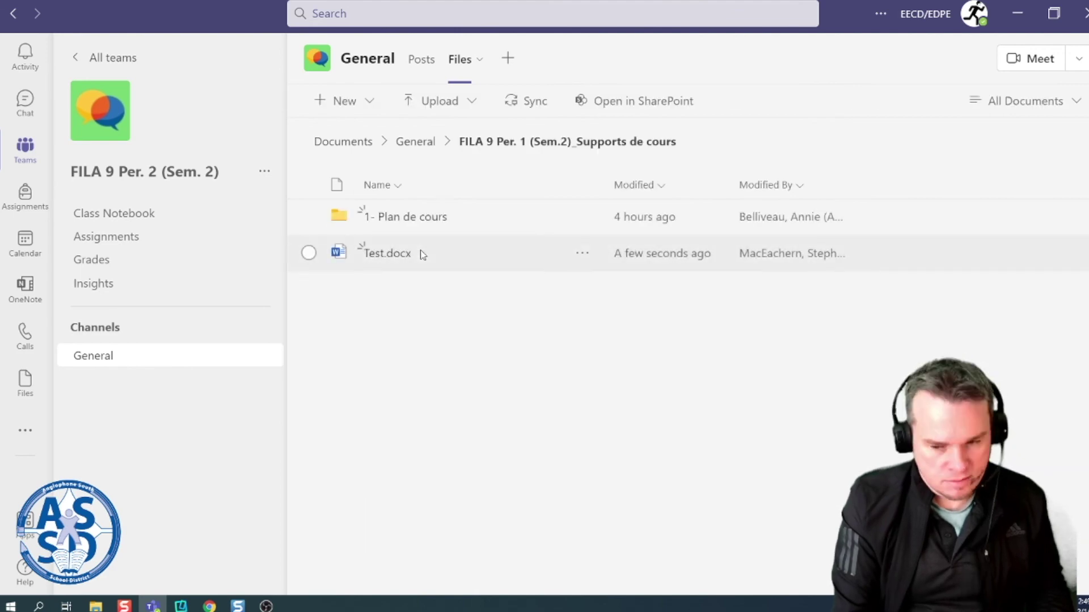
- Check the linked Supports de cours folder in the FILA 9 Per. 4 (Sem.2) team for the new document, and return to the teams overview
click(106, 50)
click(728, 204)
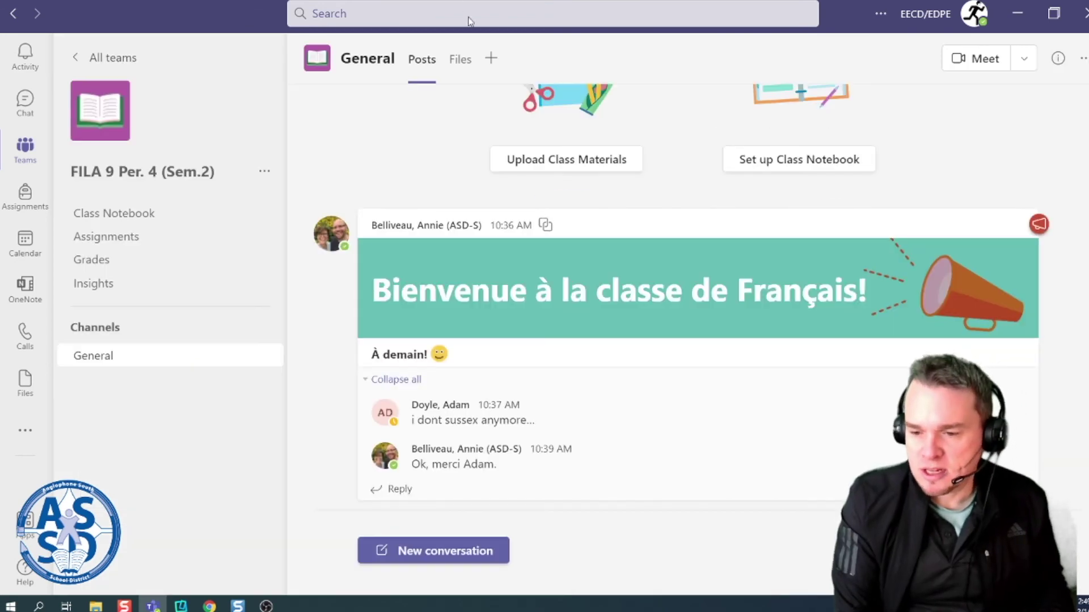
click(460, 59)
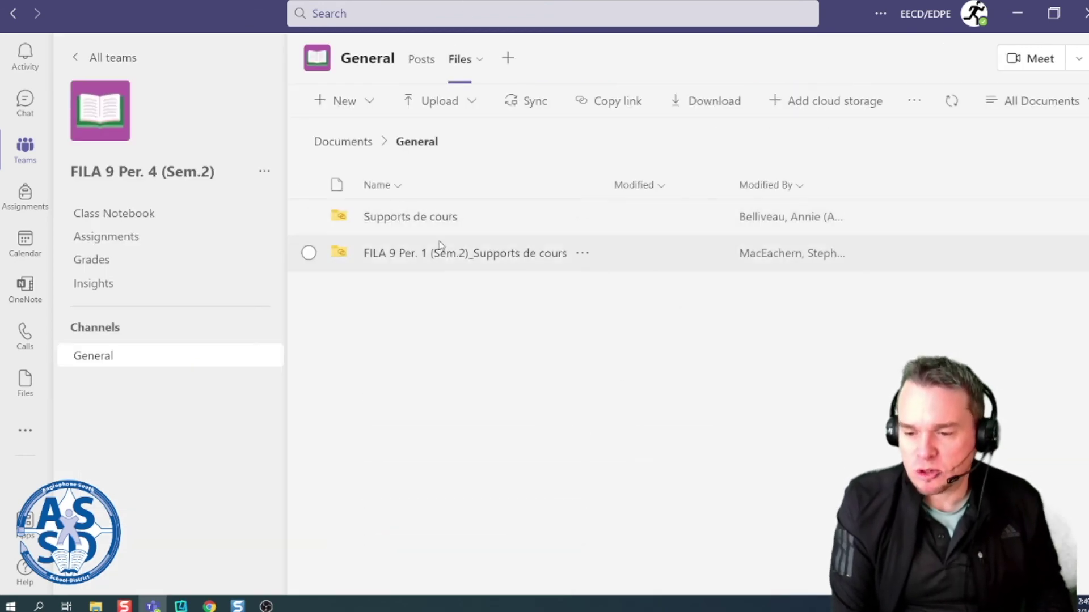
click(434, 253)
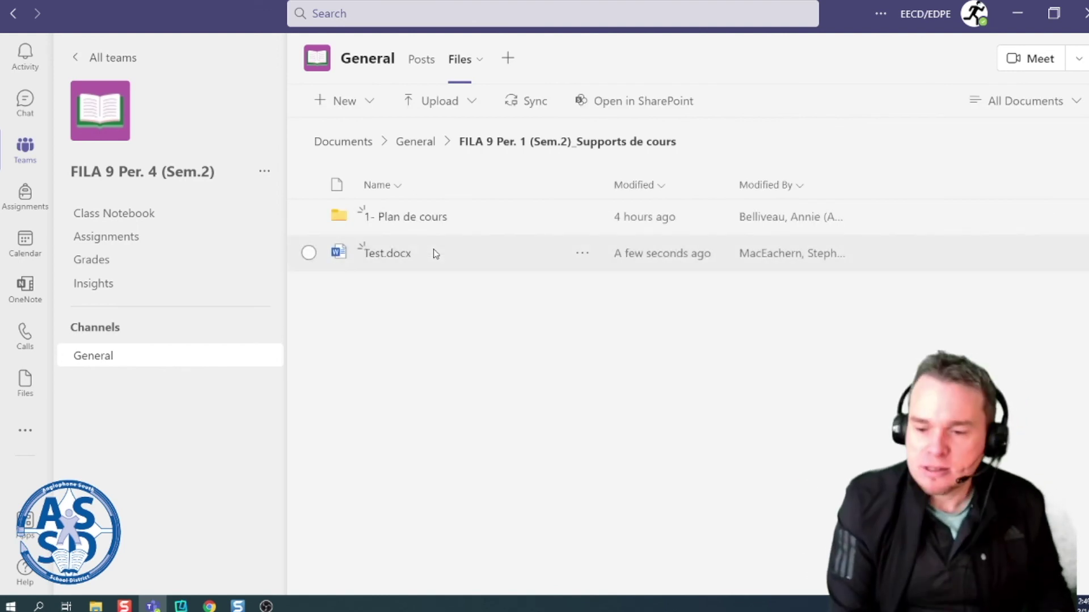
click(124, 55)
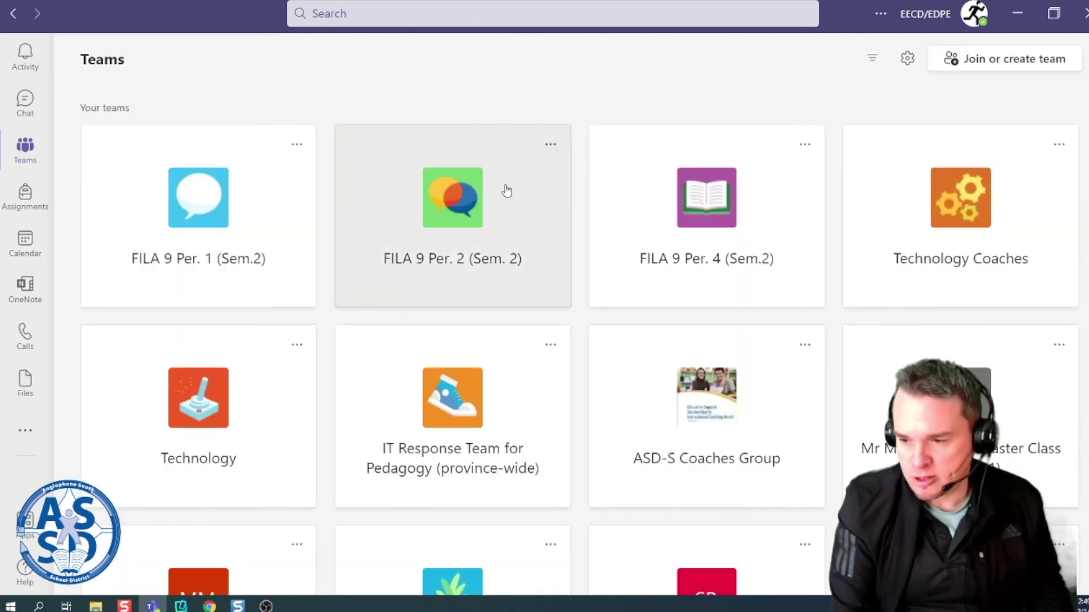